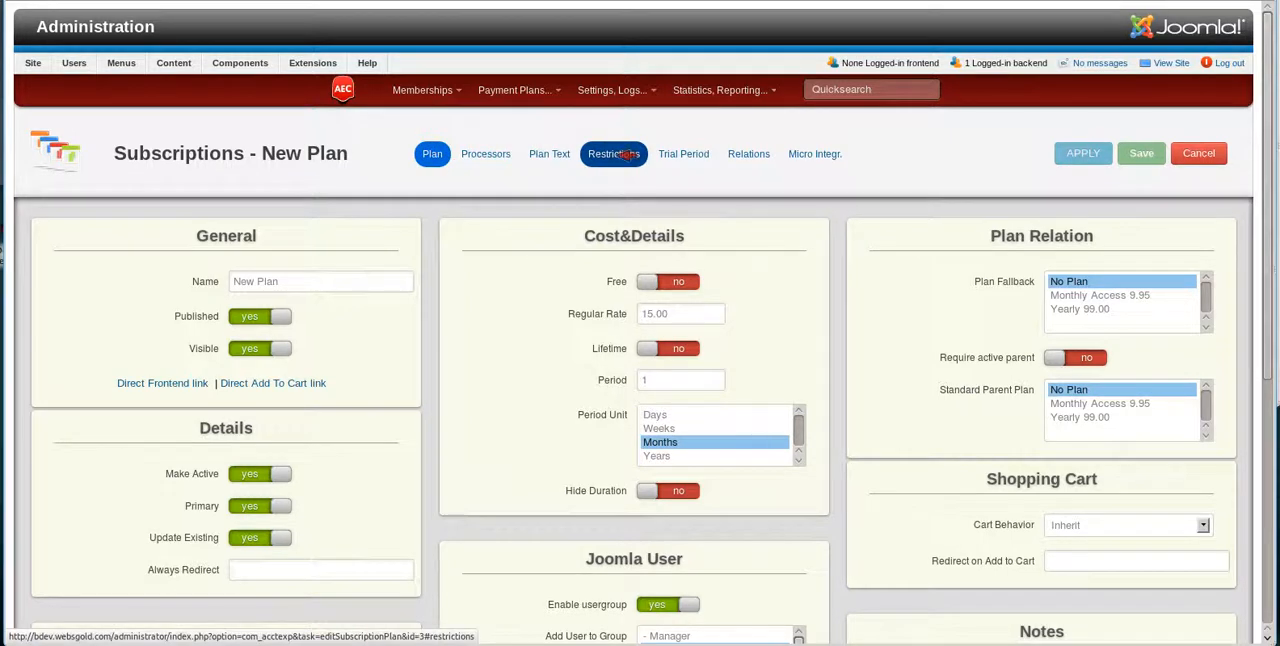
Open the new plan's restriction settings and enable the inventory limit with an inventory amount of 200.
{"action": "left_click", "coordinate": [620, 154]}
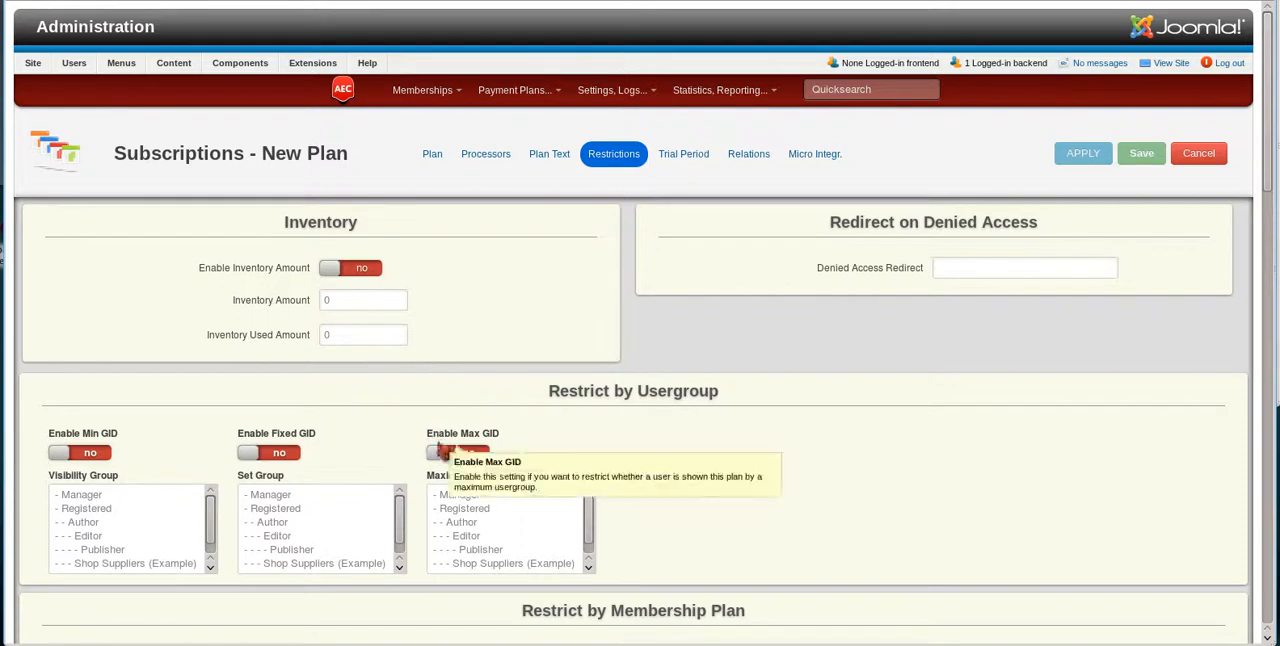
{"action": "scroll", "coordinate": [788, 460], "scroll_direction": "down", "scroll_amount": 5}
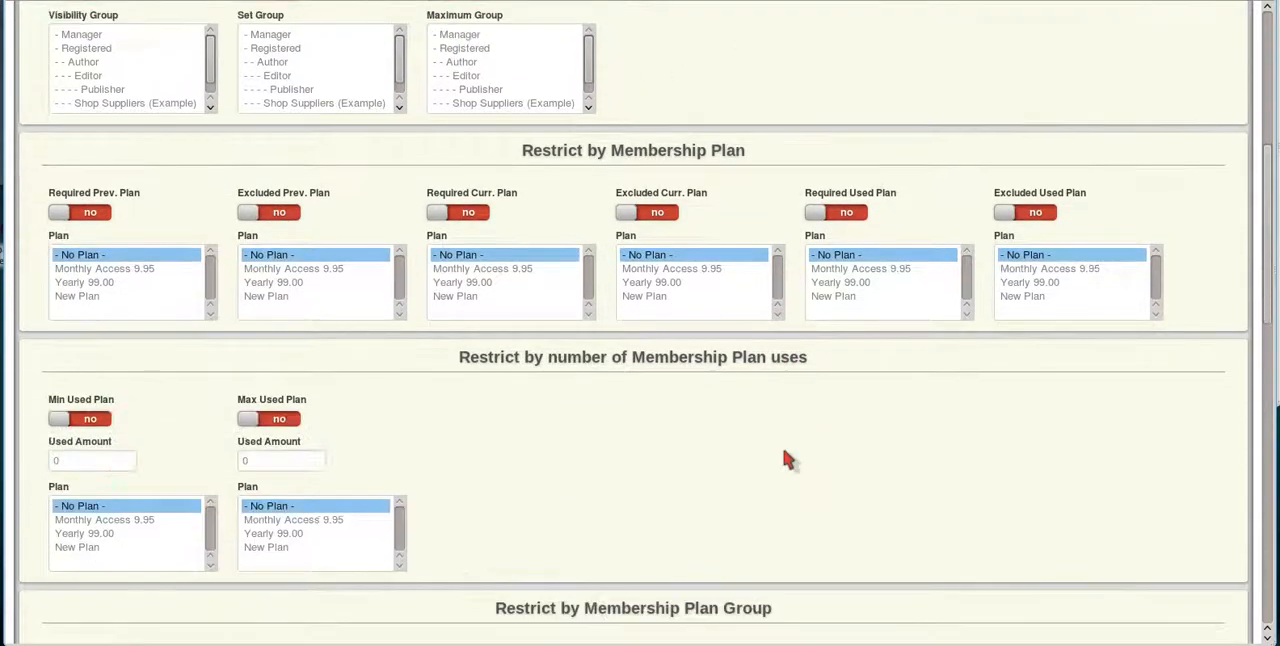
{"action": "scroll", "coordinate": [788, 460], "scroll_direction": "up", "scroll_amount": 4}
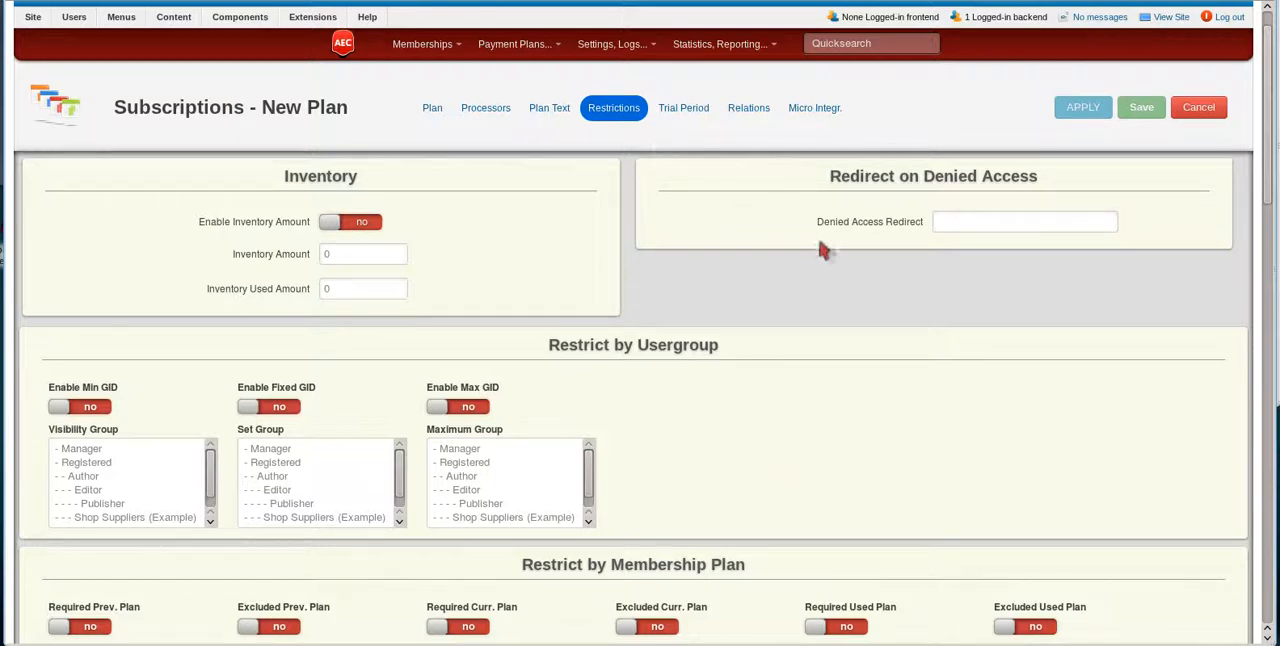
{"action": "left_click", "coordinate": [970, 222]}
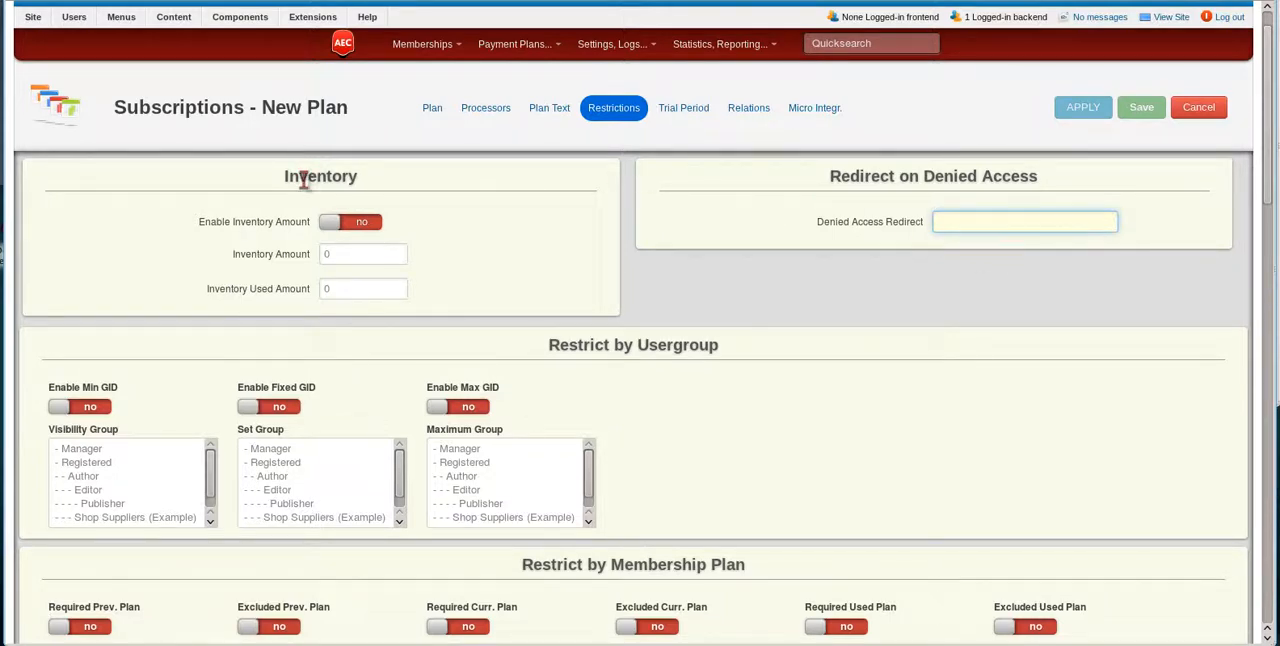
{"action": "left_click", "coordinate": [374, 222]}
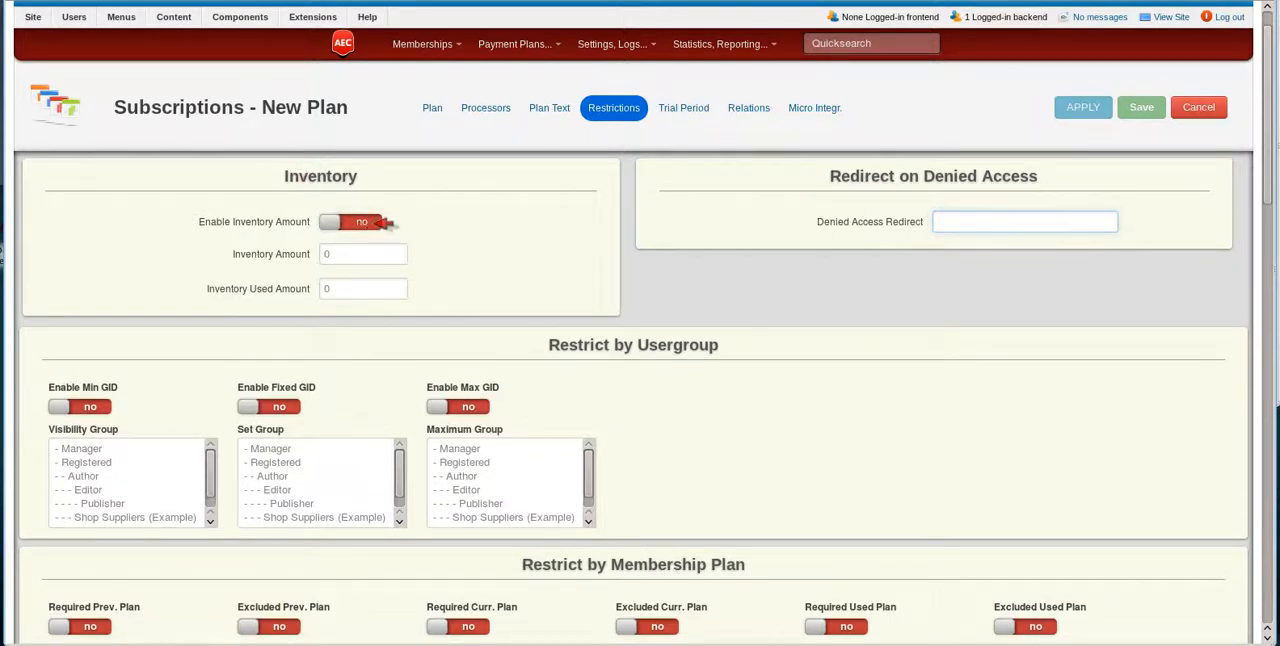
{"action": "double_click", "coordinate": [328, 254]}
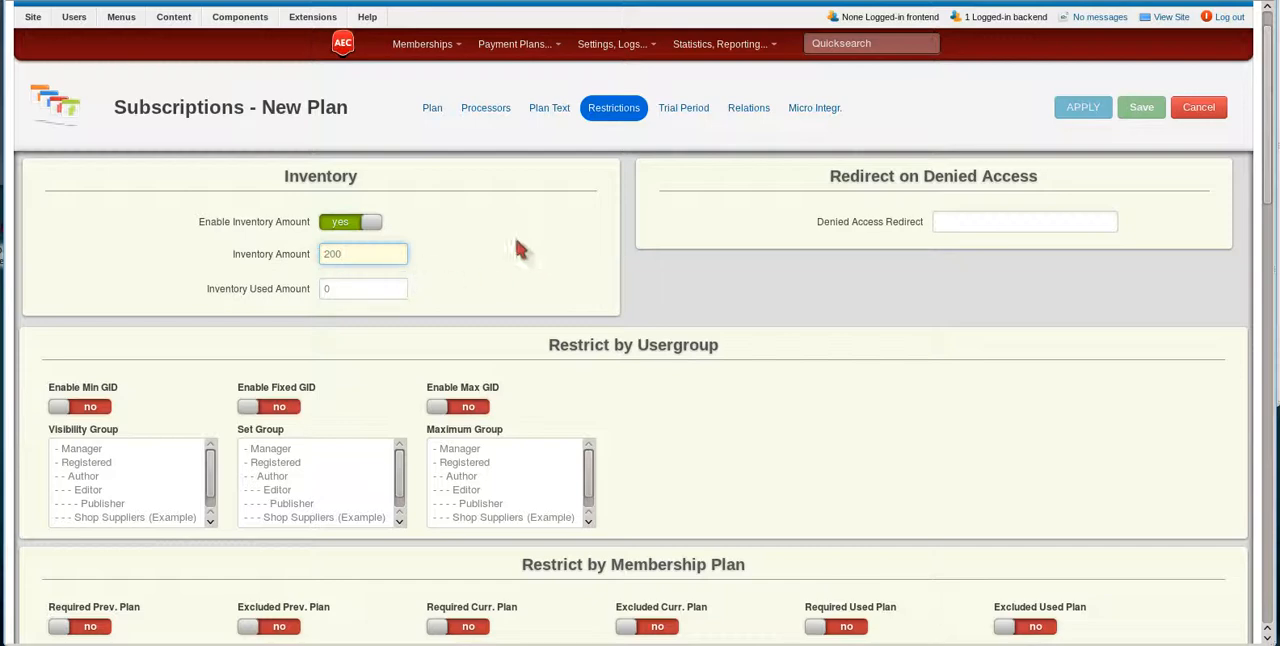
{"action": "mouse_move", "coordinate": [266, 291]}
{"action": "scroll", "coordinate": [437, 246], "scroll_direction": "down", "scroll_amount": 2}
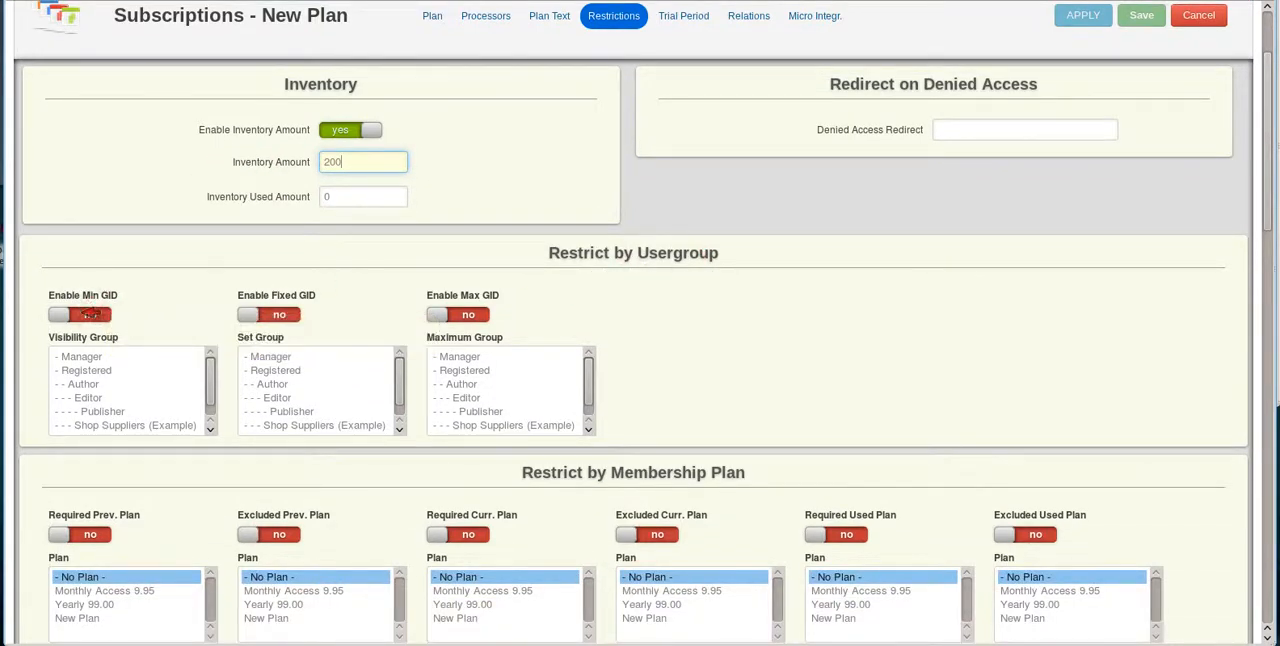
{"action": "left_click", "coordinate": [100, 315]}
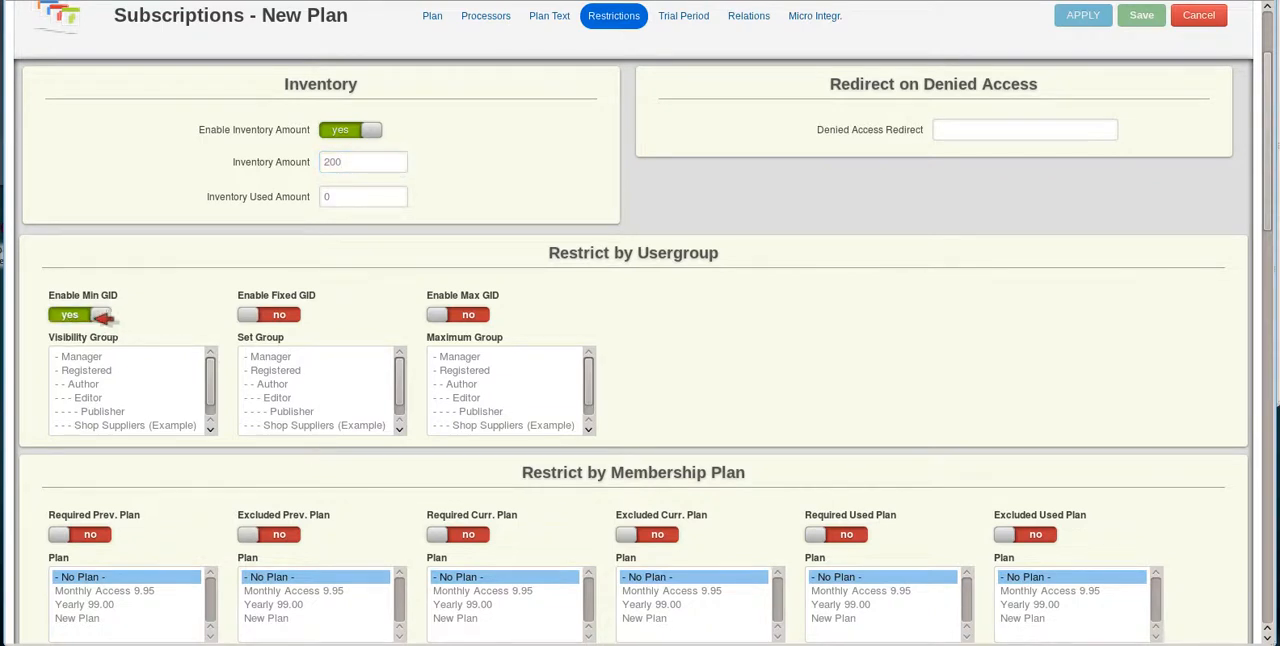
{"action": "left_click", "coordinate": [75, 316]}
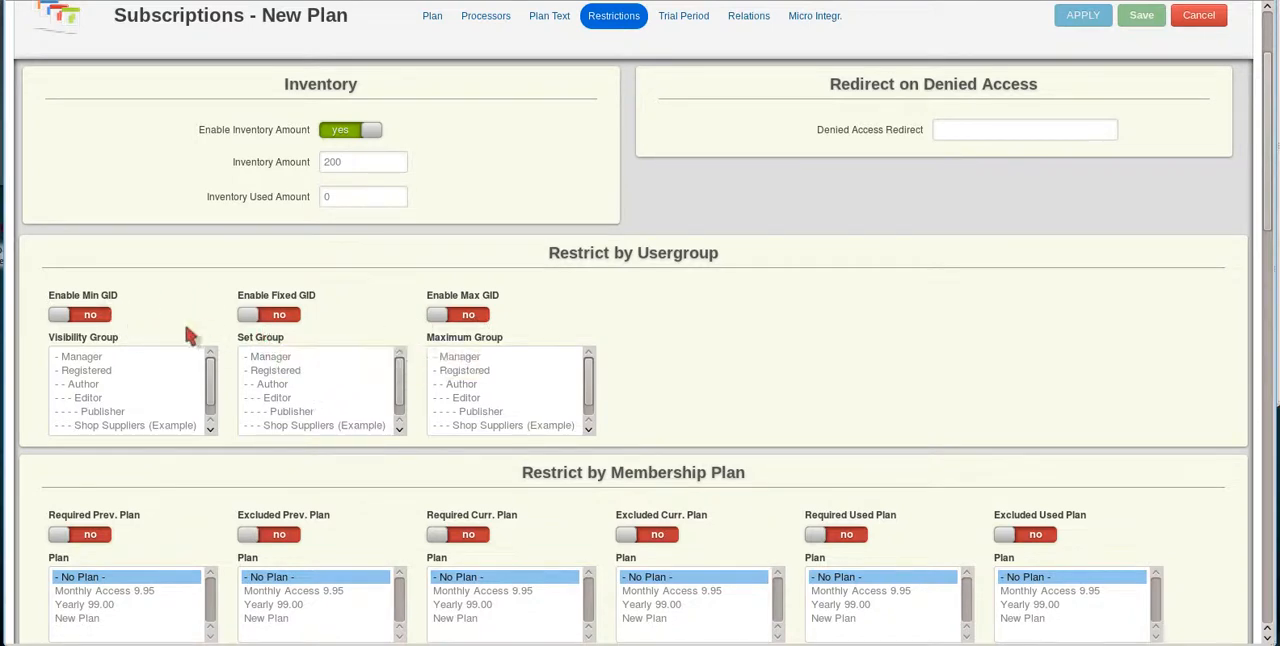
Choose Registered for the fixed GID and min GID usergroup restrictions, enabling each one and switching it back off.
{"action": "left_click", "coordinate": [290, 315]}
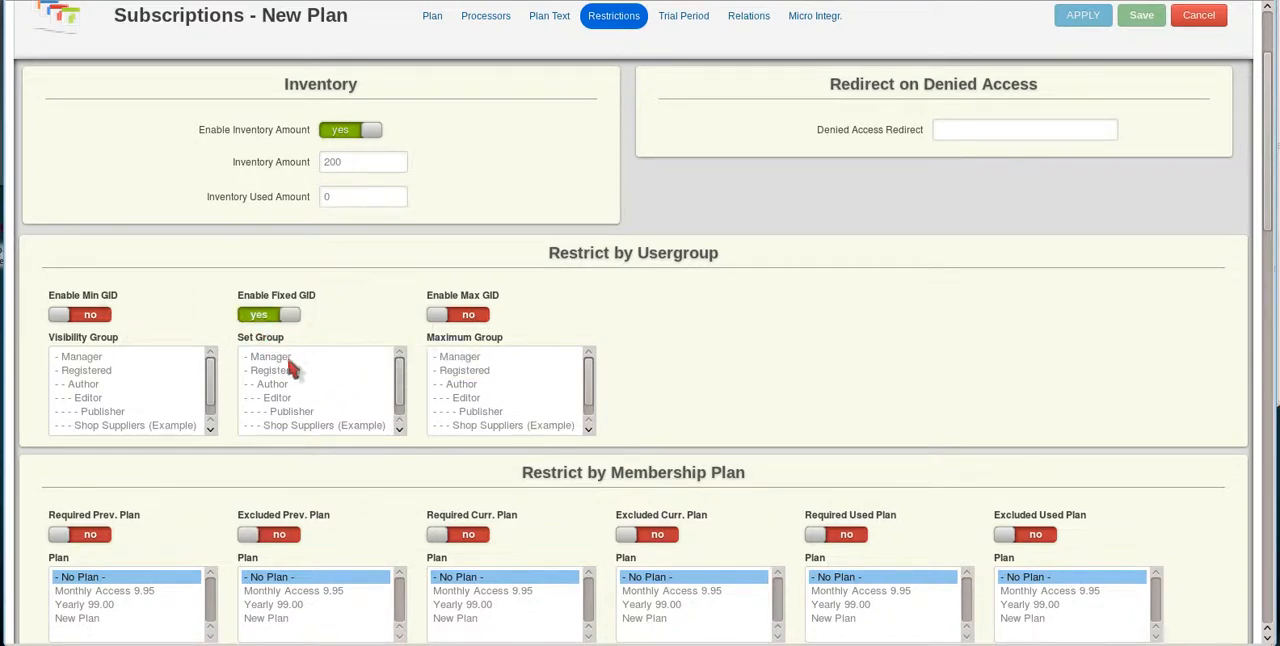
{"action": "left_click", "coordinate": [289, 370]}
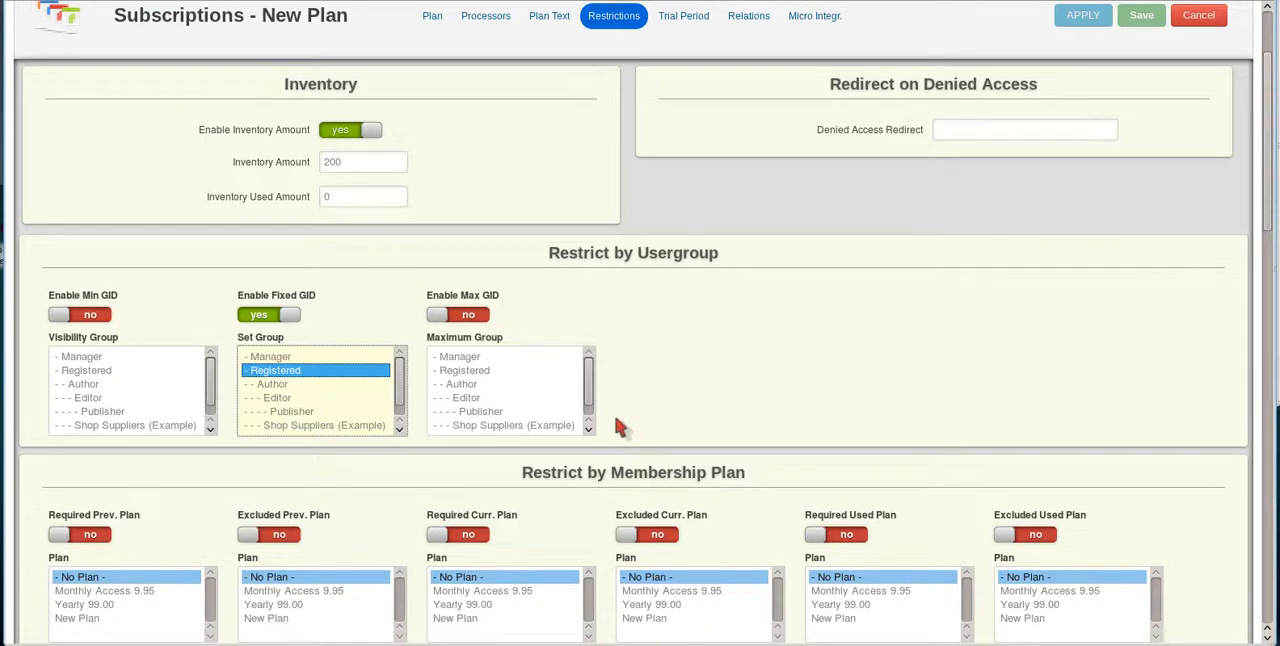
{"action": "left_click", "coordinate": [250, 314]}
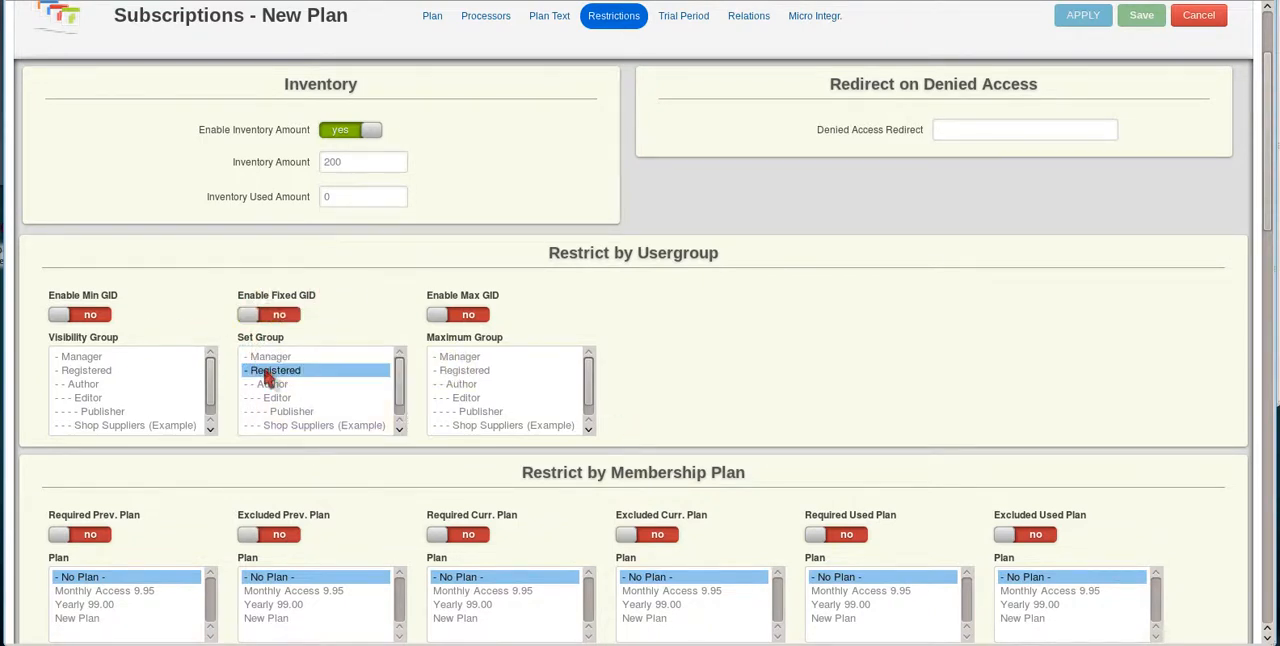
{"action": "left_click", "coordinate": [103, 314]}
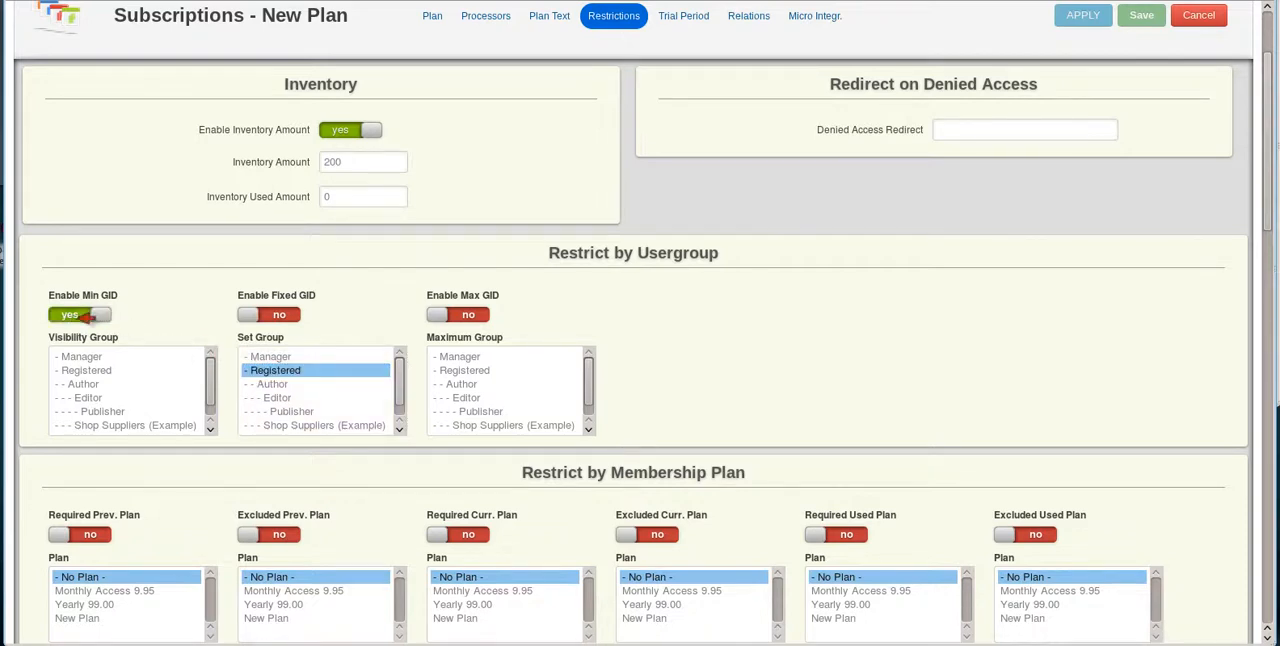
{"action": "left_click", "coordinate": [79, 372]}
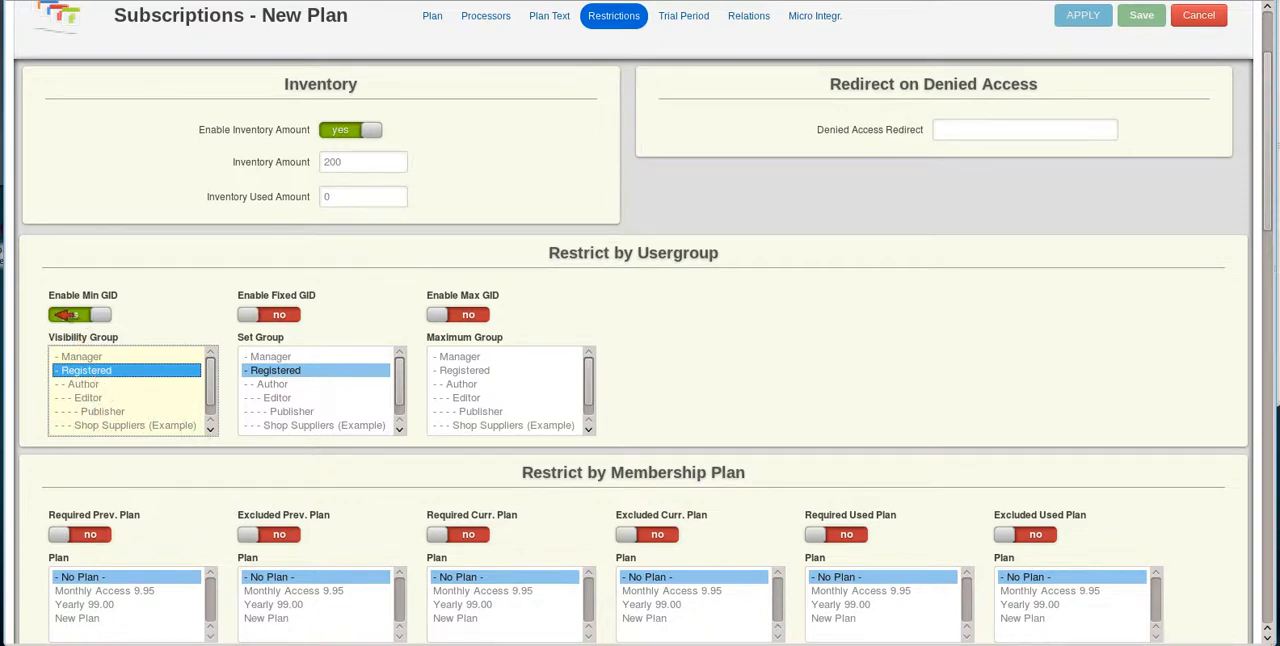
{"action": "left_click", "coordinate": [68, 314]}
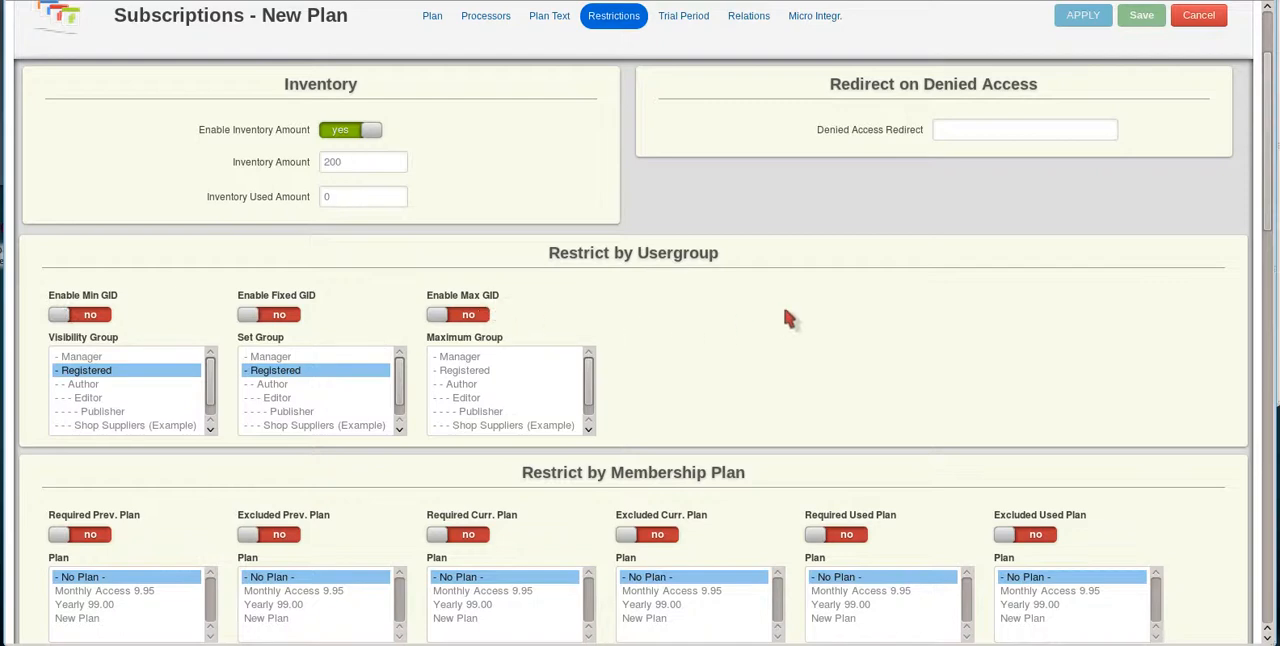
Enable the Excluded Curr. Plan restriction and select New Plan as the excluded plan.
{"action": "scroll", "coordinate": [787, 318], "scroll_direction": "down", "scroll_amount": 3}
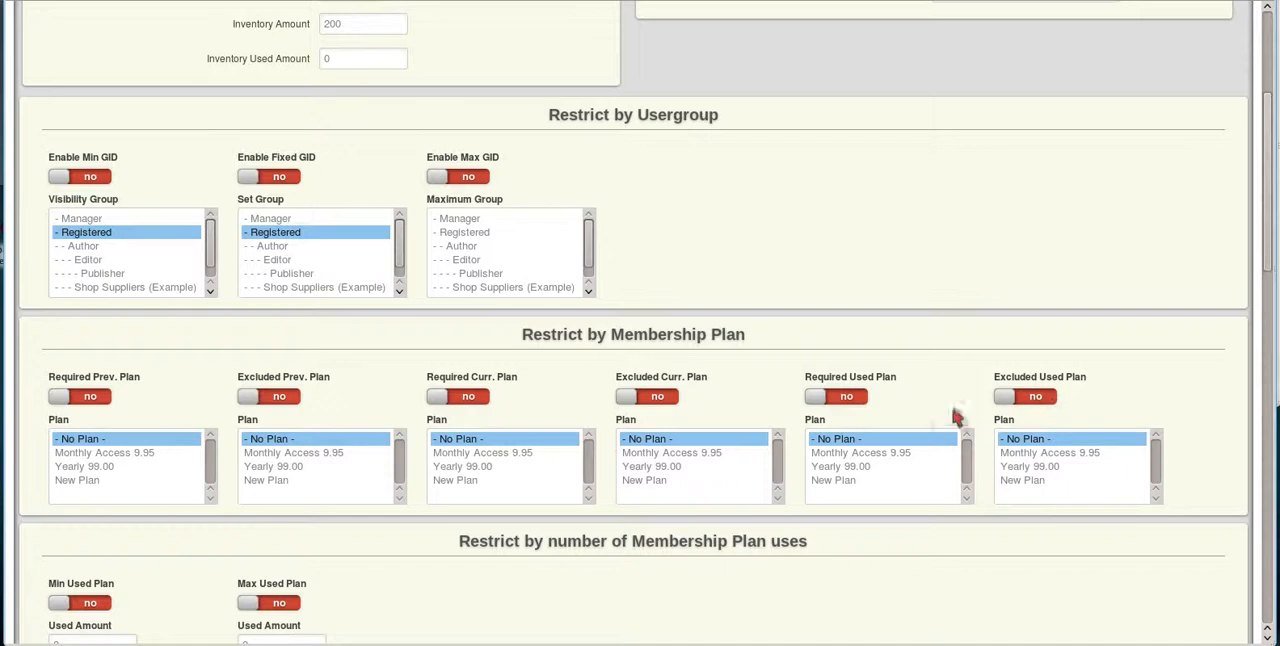
{"action": "left_click", "coordinate": [668, 397]}
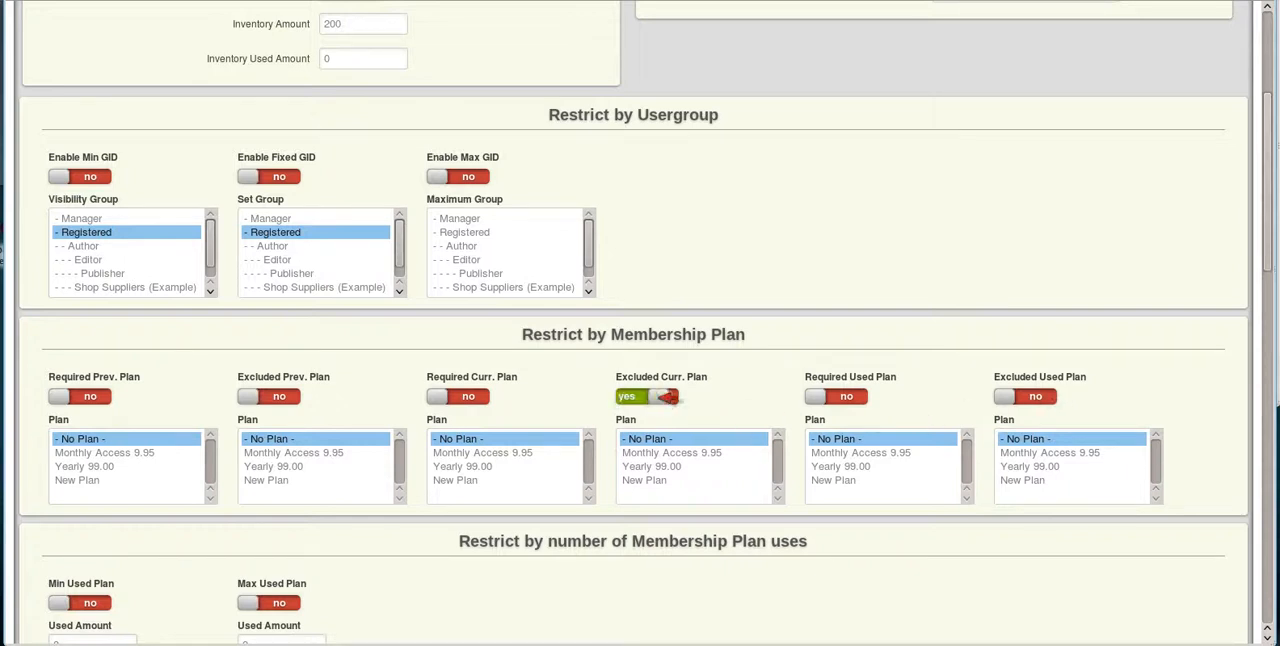
{"action": "left_click", "coordinate": [656, 481]}
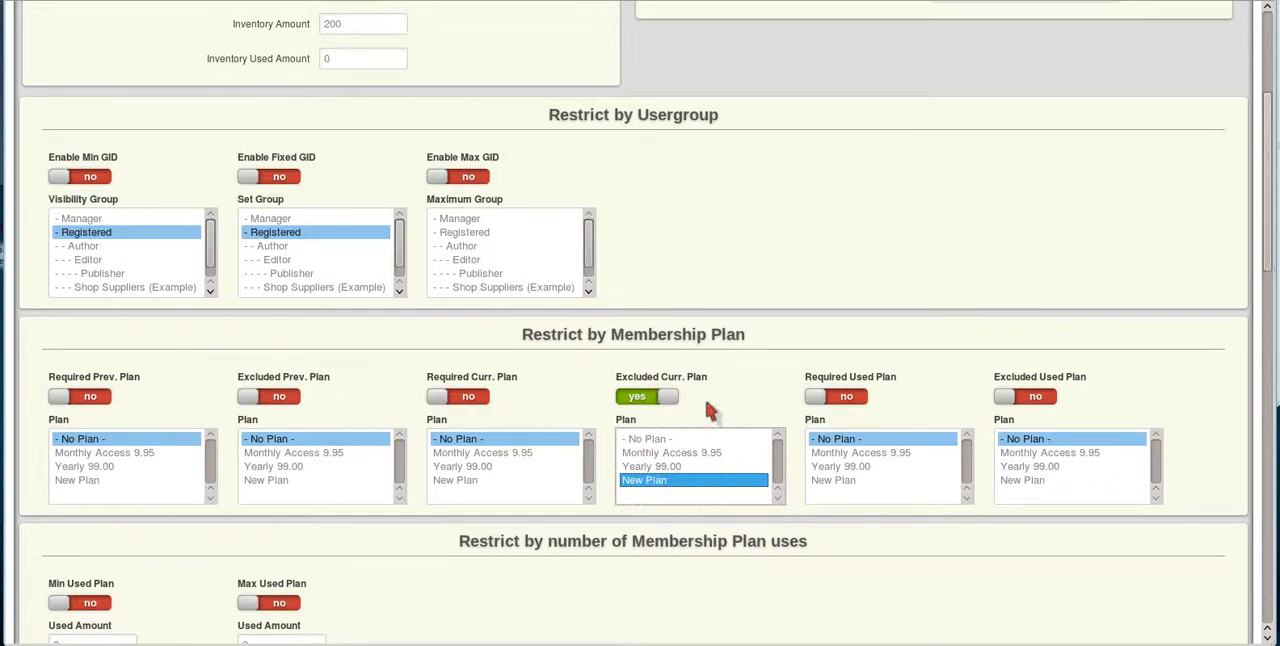
Enable the Min Used Plan restriction for Monthly Access 9.95 with a used amount of 2.
{"action": "scroll", "coordinate": [450, 423], "scroll_direction": "down", "scroll_amount": 3}
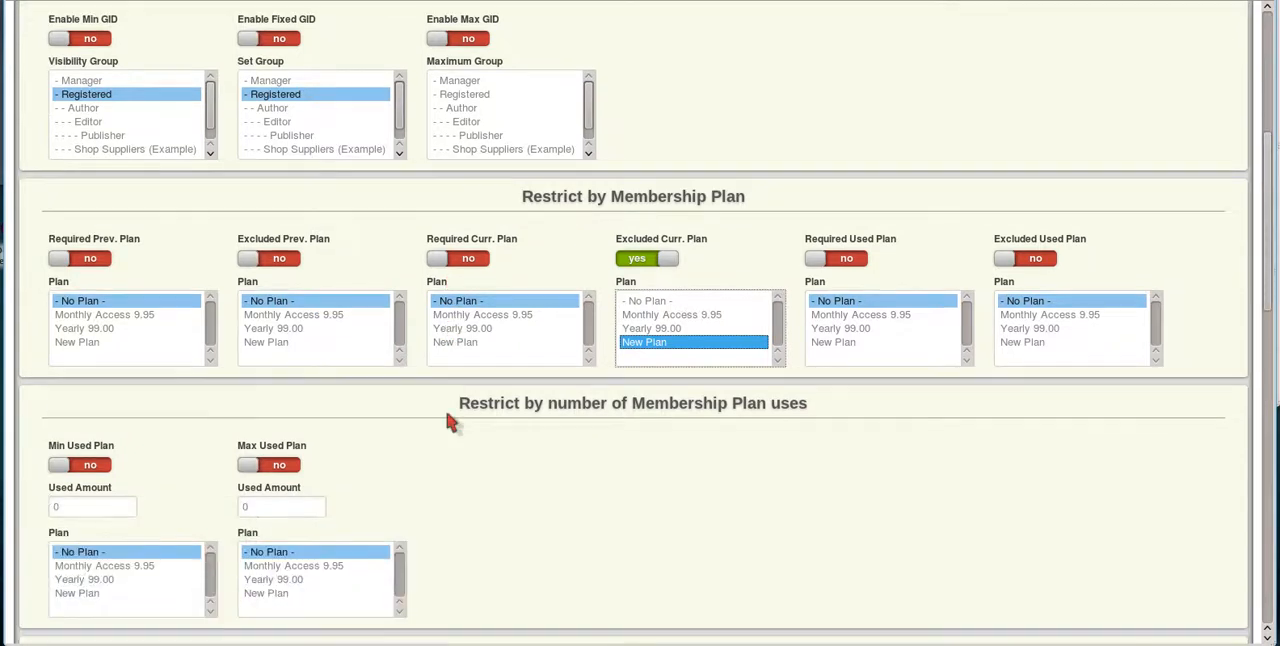
{"action": "scroll", "coordinate": [450, 423], "scroll_direction": "down", "scroll_amount": 2}
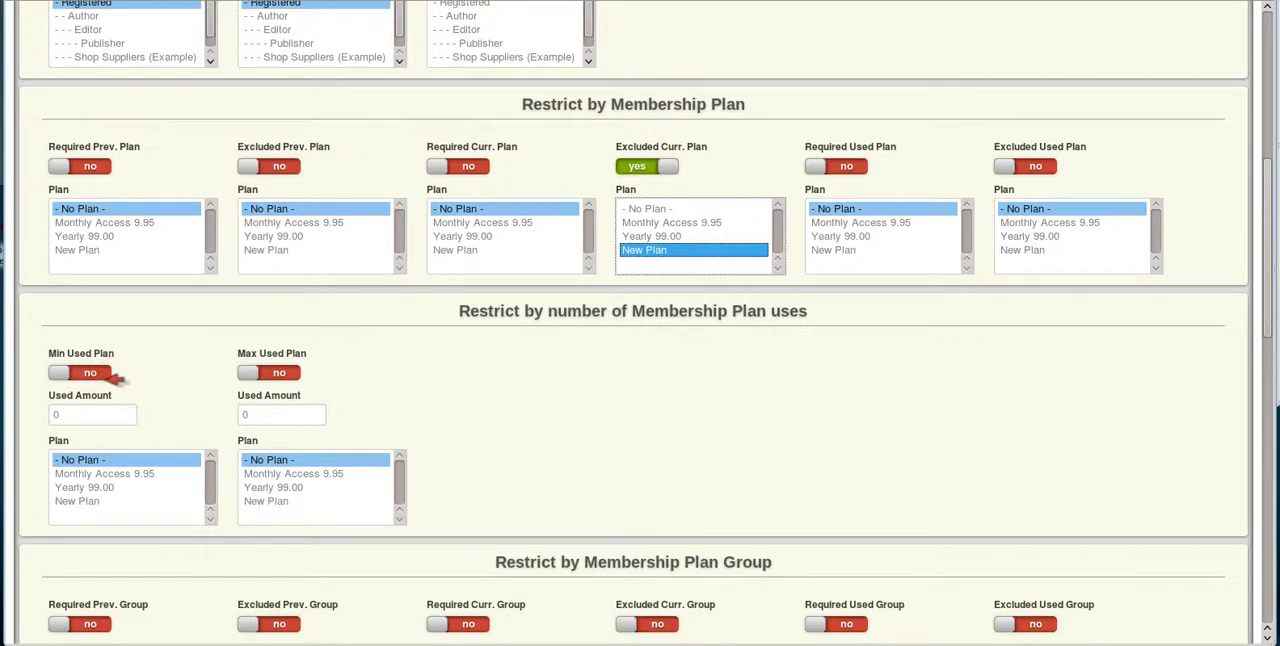
{"action": "left_click", "coordinate": [117, 374]}
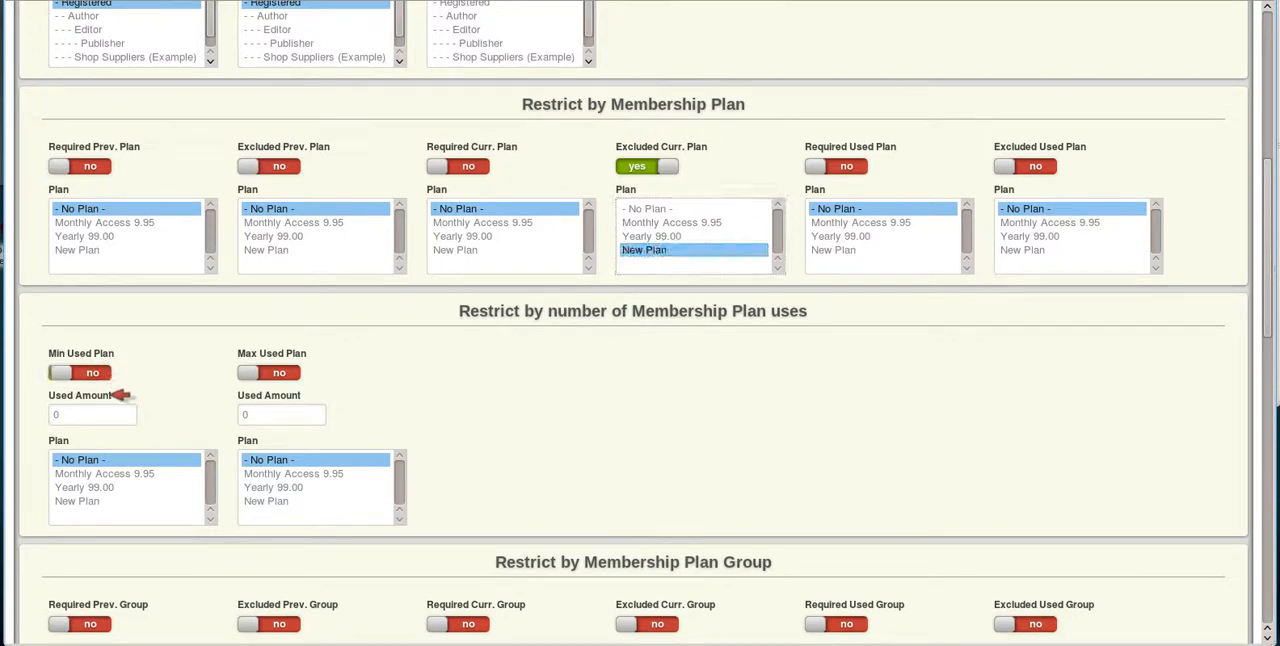
{"action": "left_click", "coordinate": [112, 475]}
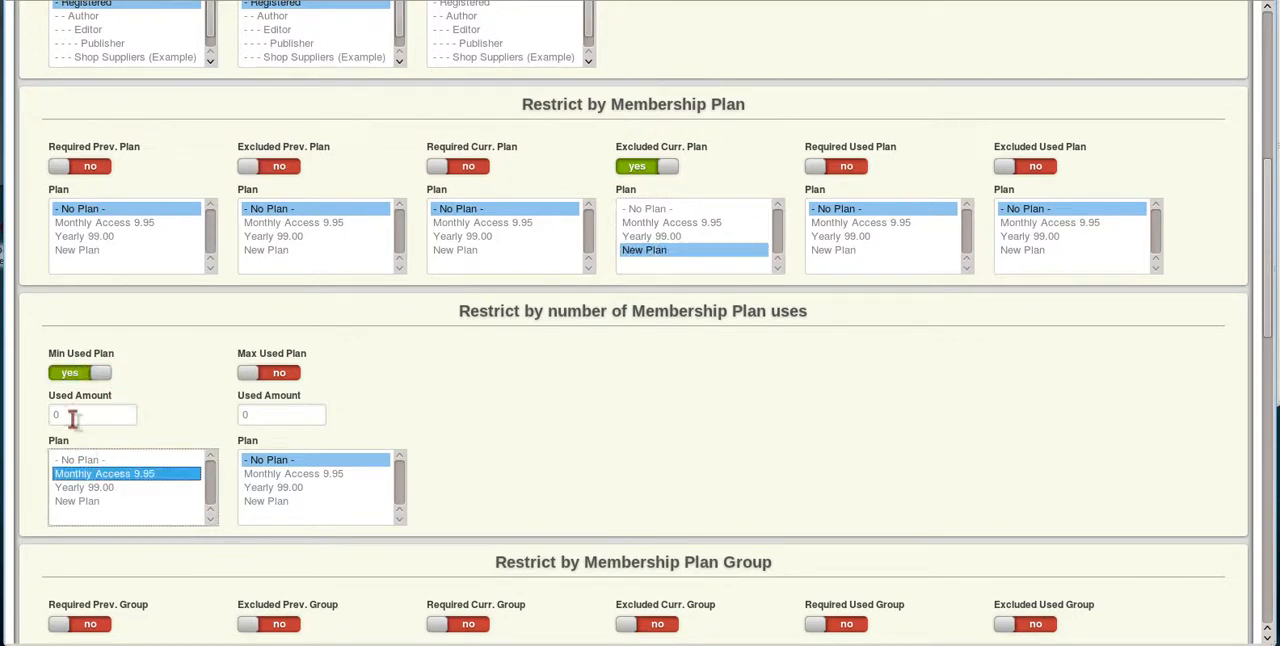
{"action": "left_click", "coordinate": [68, 415]}
{"action": "type", "text": "2"}
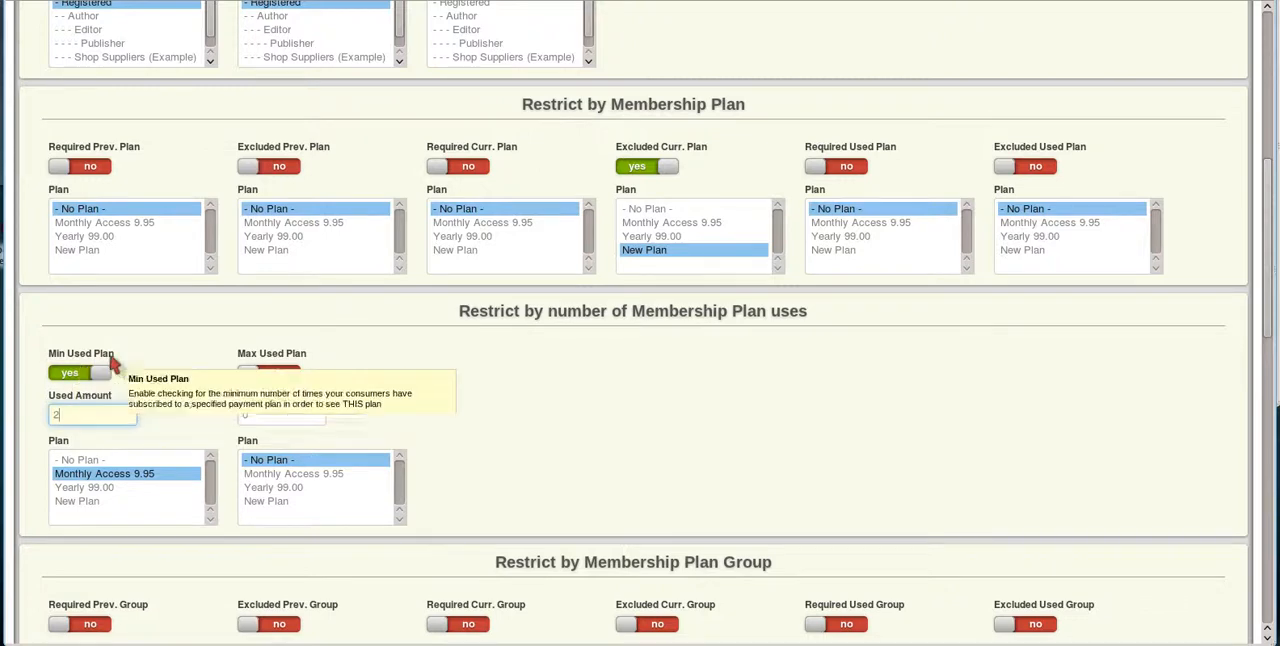
{"action": "left_click", "coordinate": [538, 424]}
Review the membership plan group restrictions and compare them with the individual membership plan restrictions.
{"action": "scroll", "coordinate": [536, 426], "scroll_direction": "down", "scroll_amount": 1}
{"action": "scroll", "coordinate": [540, 426], "scroll_direction": "down", "scroll_amount": 1}
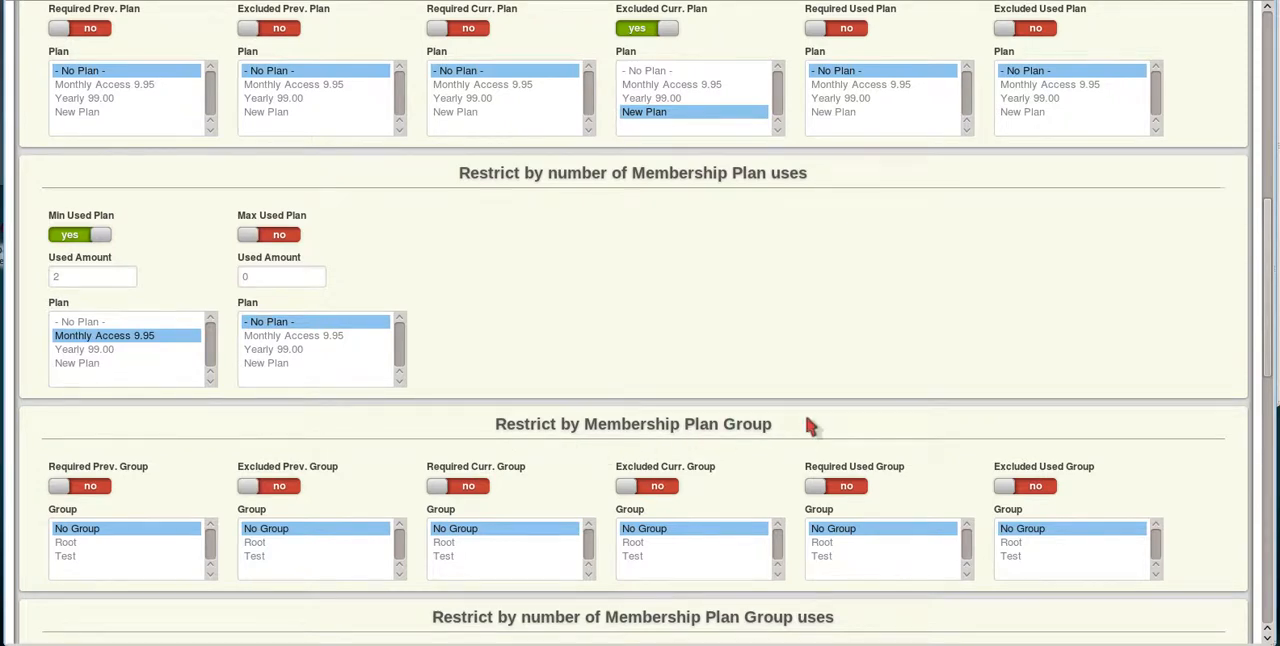
{"action": "scroll", "coordinate": [808, 426], "scroll_direction": "down", "scroll_amount": 1}
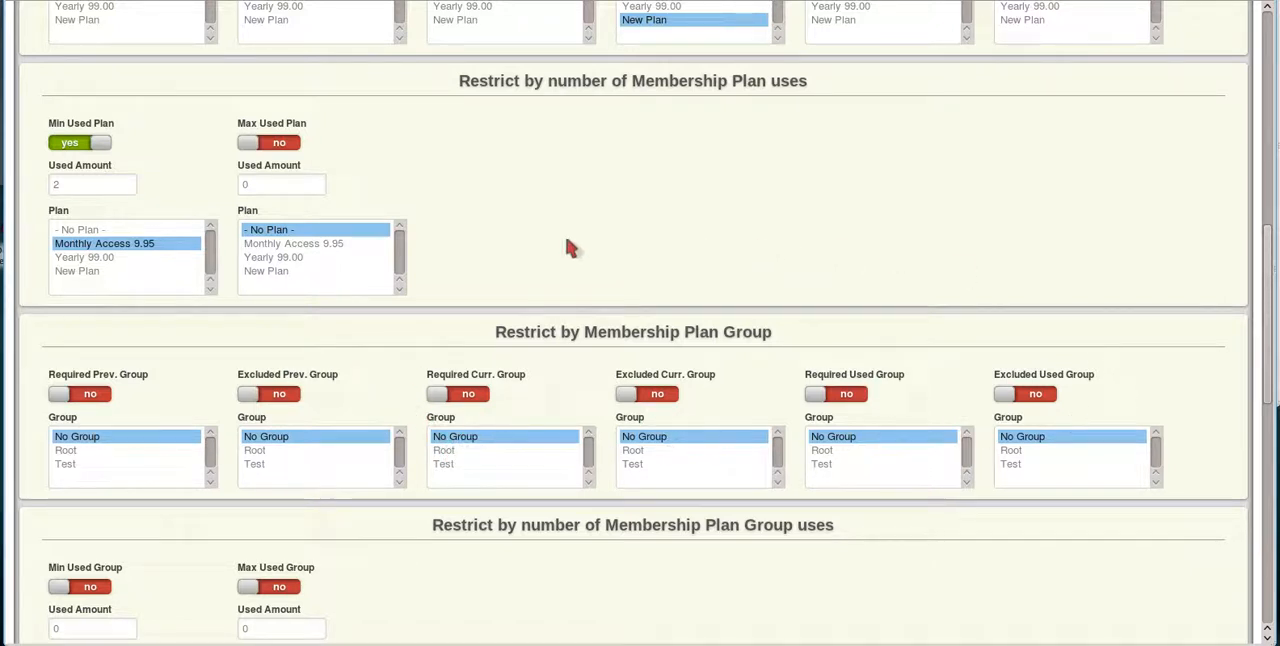
{"action": "scroll", "coordinate": [800, 308], "scroll_direction": "up", "scroll_amount": 3}
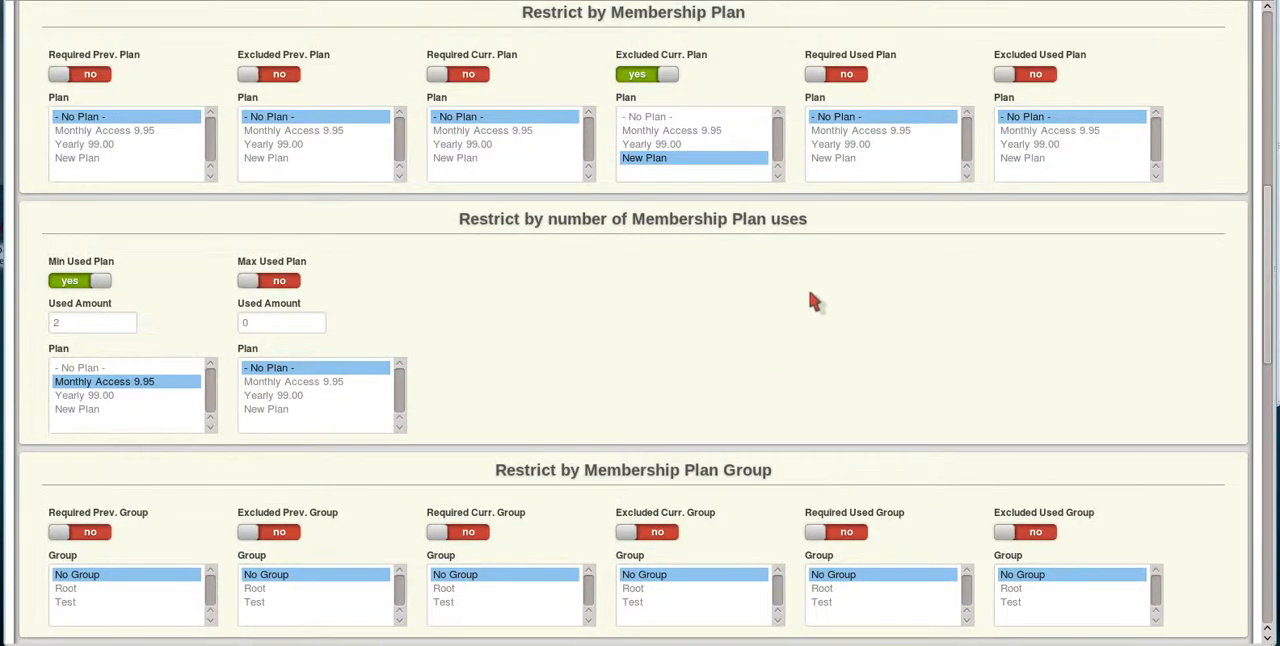
{"action": "scroll", "coordinate": [815, 368], "scroll_direction": "up", "scroll_amount": 1}
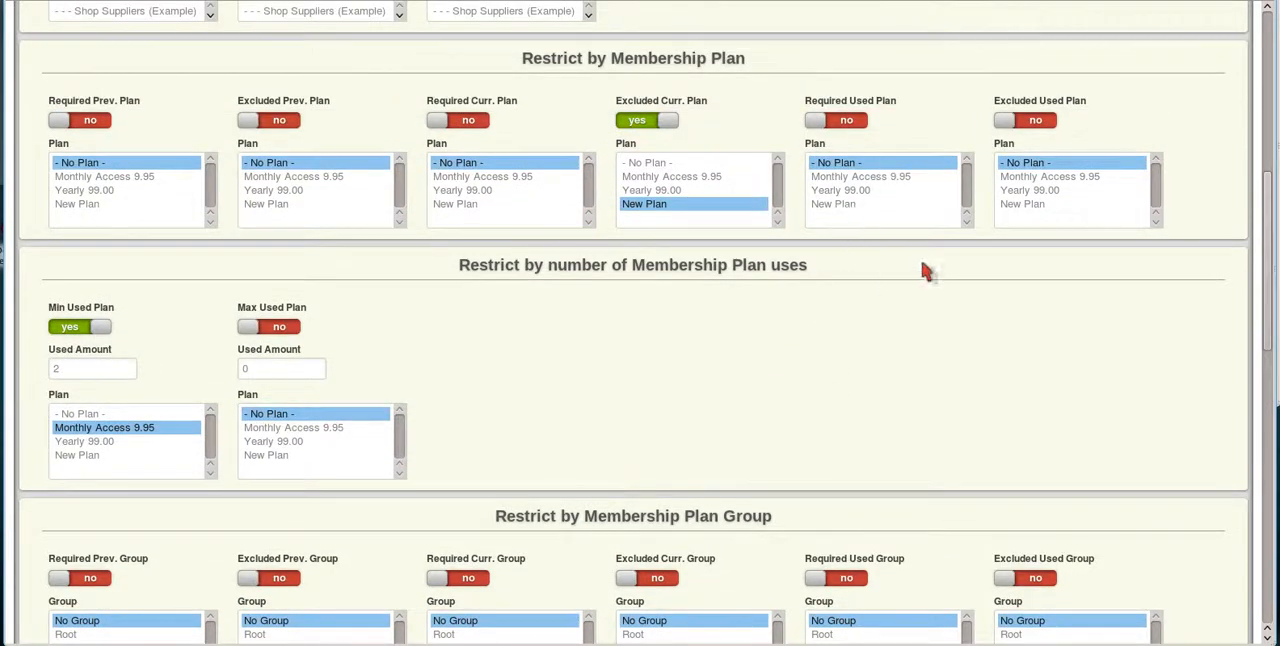
{"action": "scroll", "coordinate": [826, 433], "scroll_direction": "down", "scroll_amount": 3}
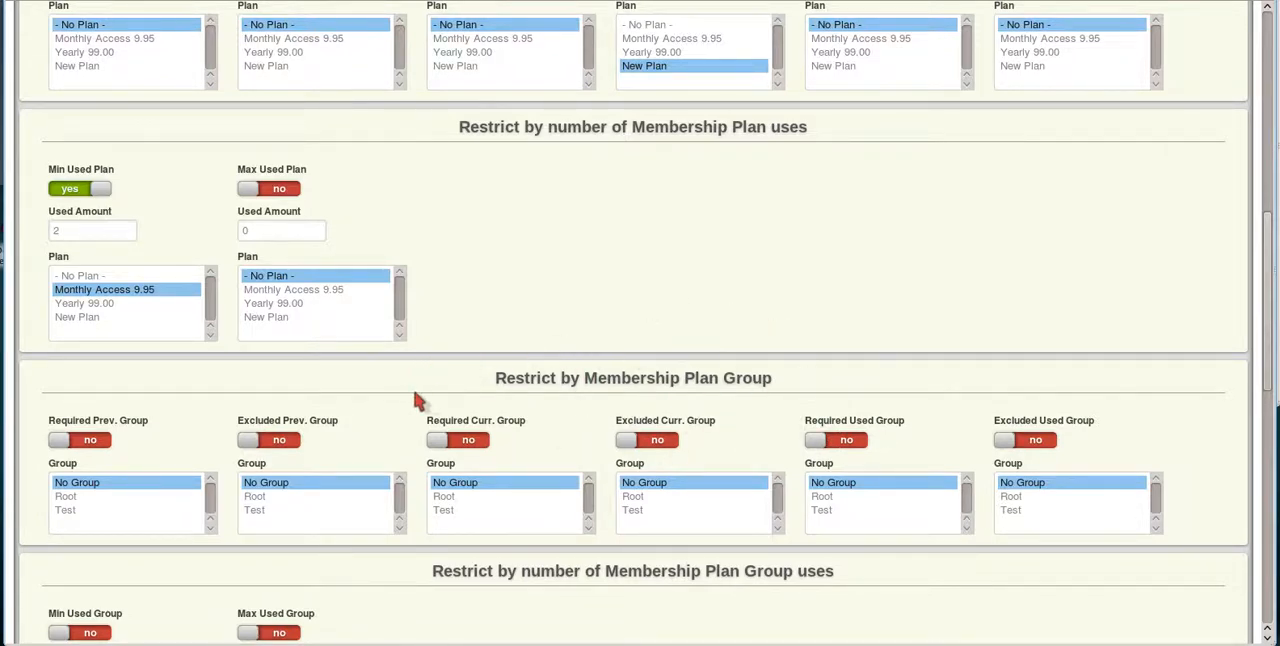
{"action": "scroll", "coordinate": [481, 364], "scroll_direction": "up", "scroll_amount": 3}
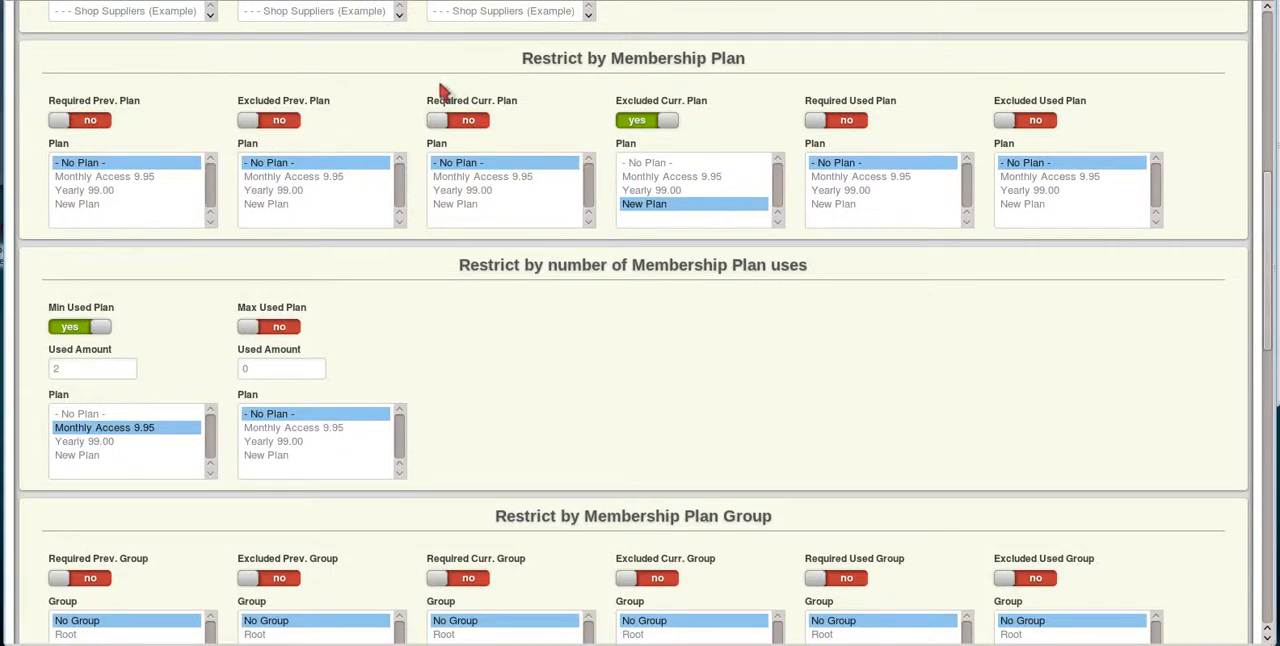
{"action": "scroll", "coordinate": [486, 375], "scroll_direction": "down", "scroll_amount": 4}
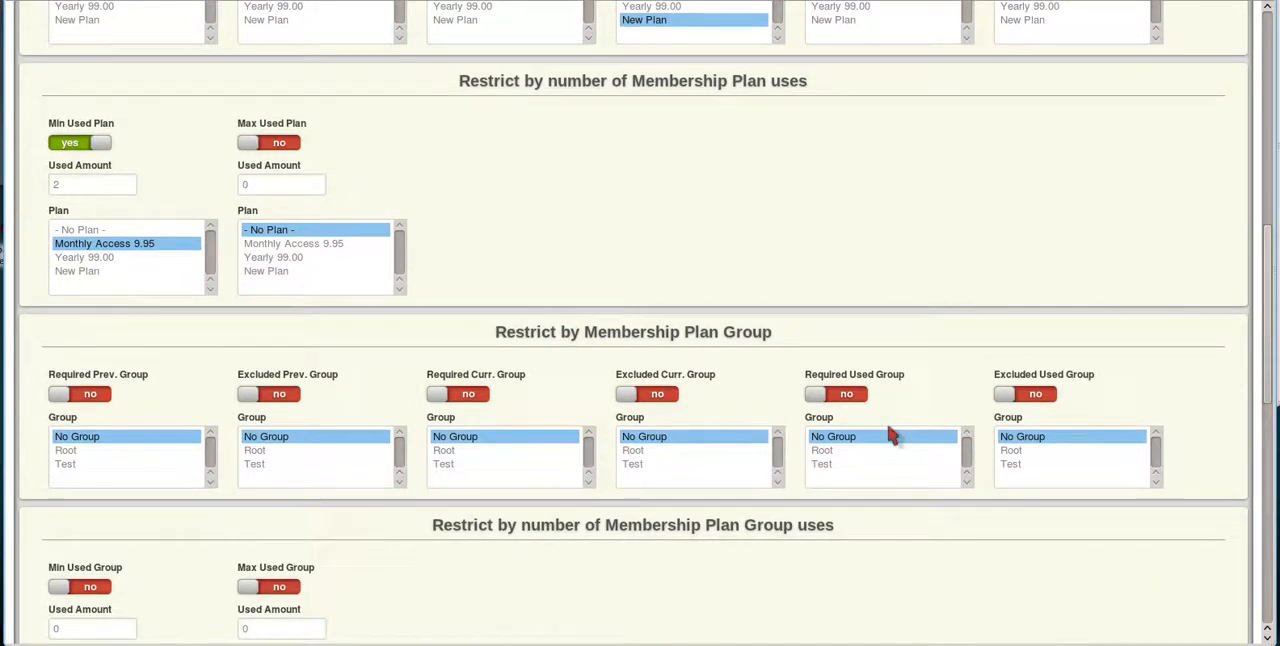
{"action": "scroll", "coordinate": [889, 434], "scroll_direction": "down", "scroll_amount": 4}
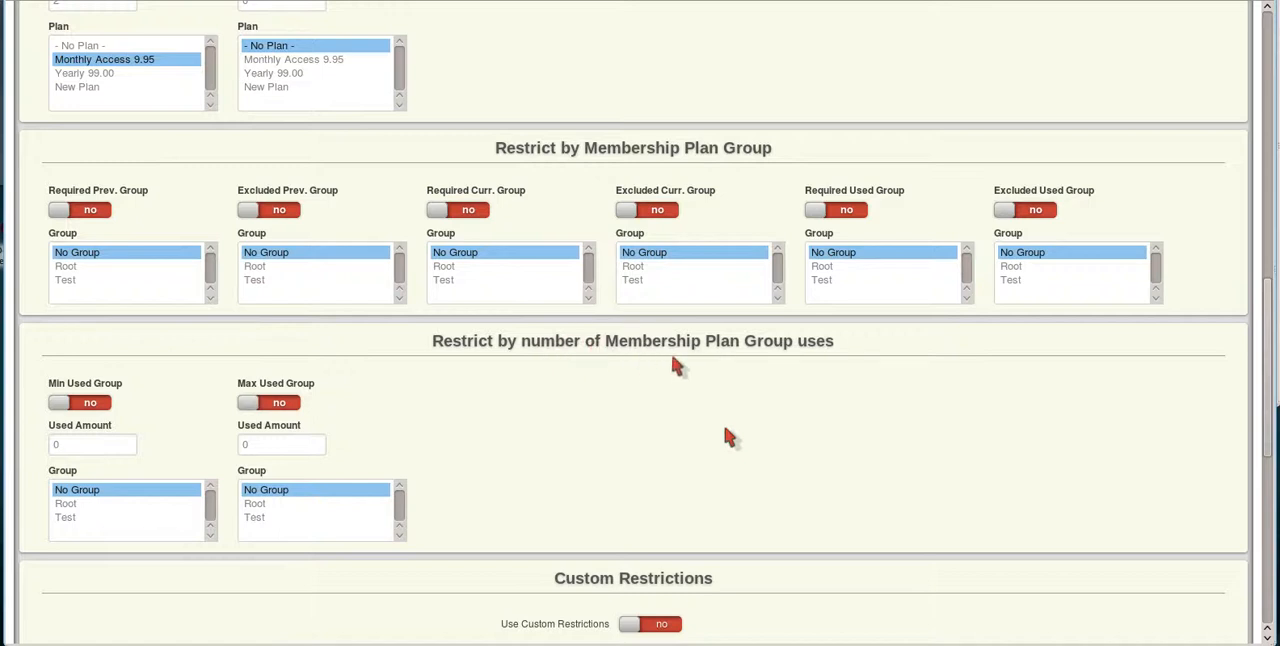
Enable the Min Used Group restriction, select the Test group for it, and switch the restriction back off.
{"action": "mouse_move", "coordinate": [74, 432]}
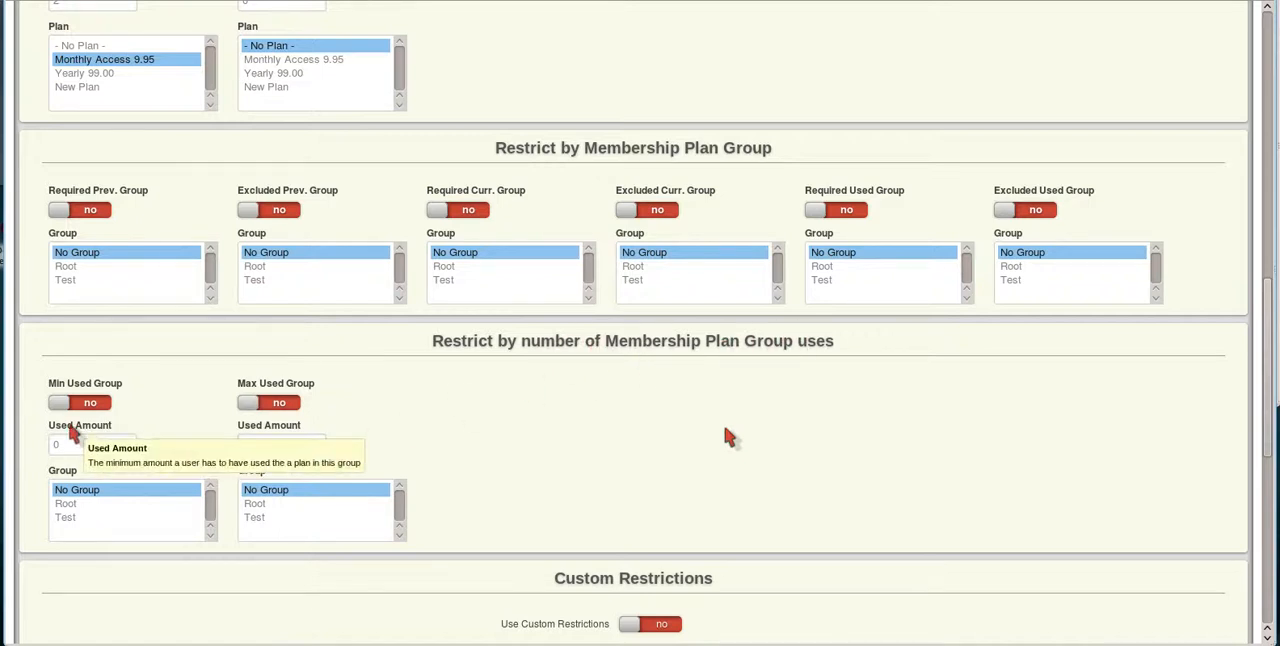
{"action": "left_click", "coordinate": [80, 402]}
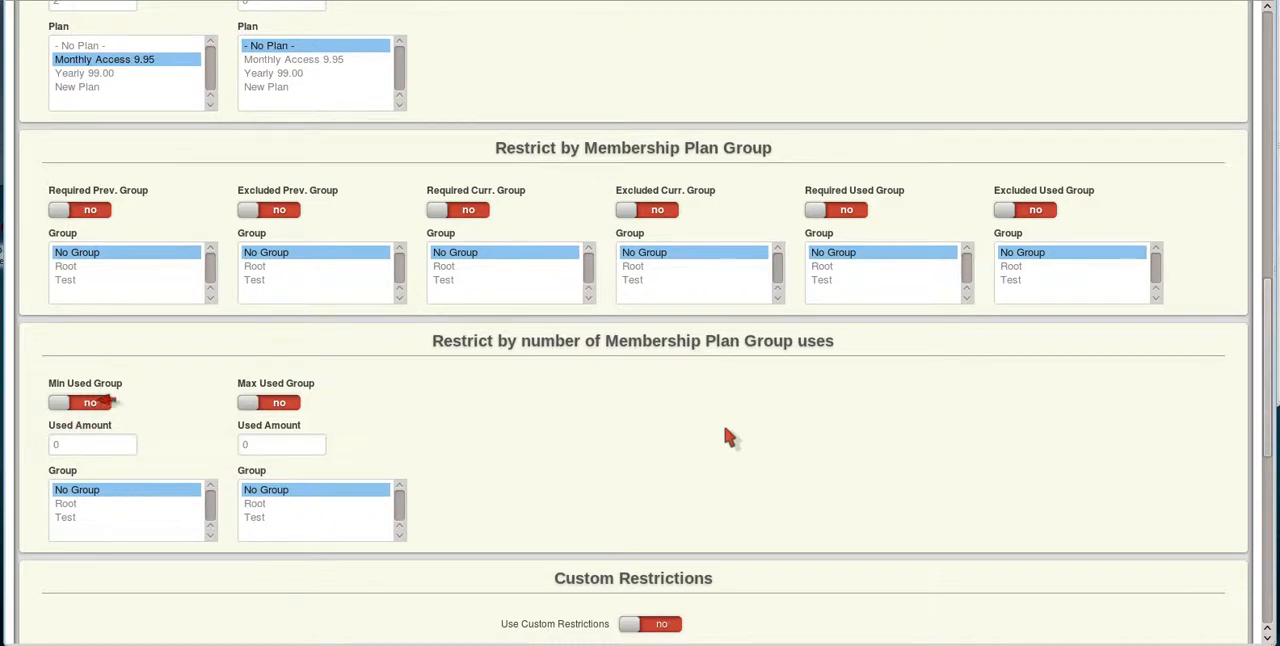
{"action": "left_click", "coordinate": [66, 517]}
{"action": "left_click", "coordinate": [77, 444]}
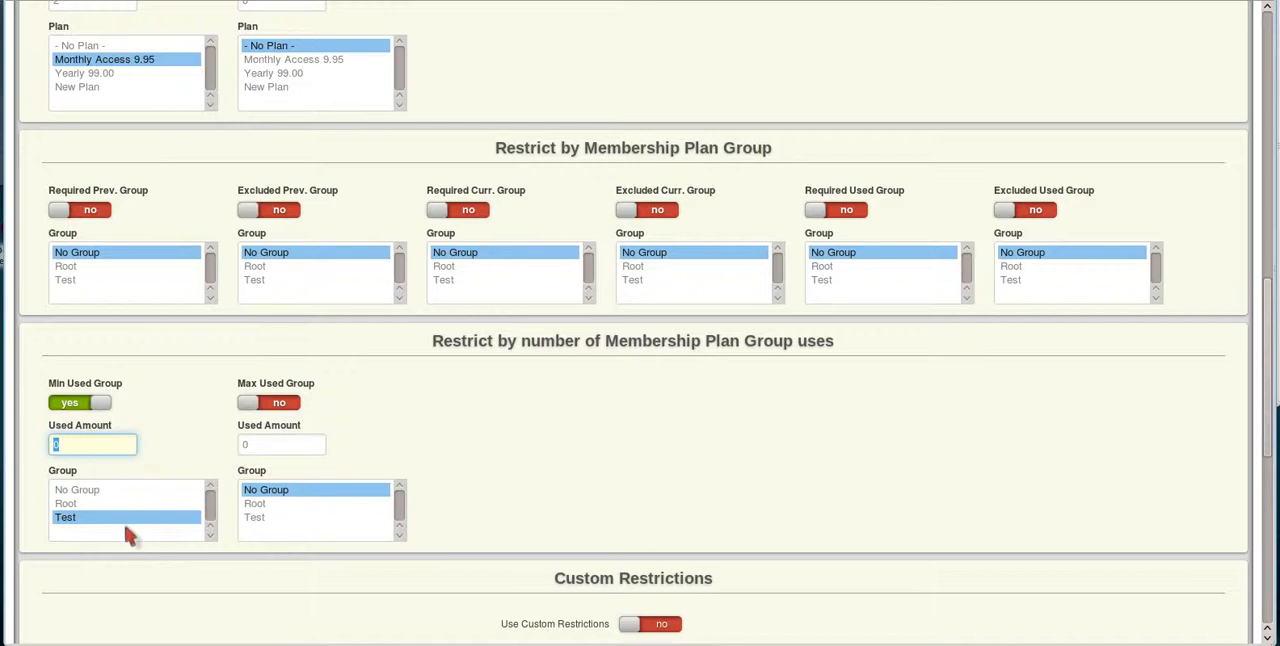
{"action": "left_click", "coordinate": [62, 402]}
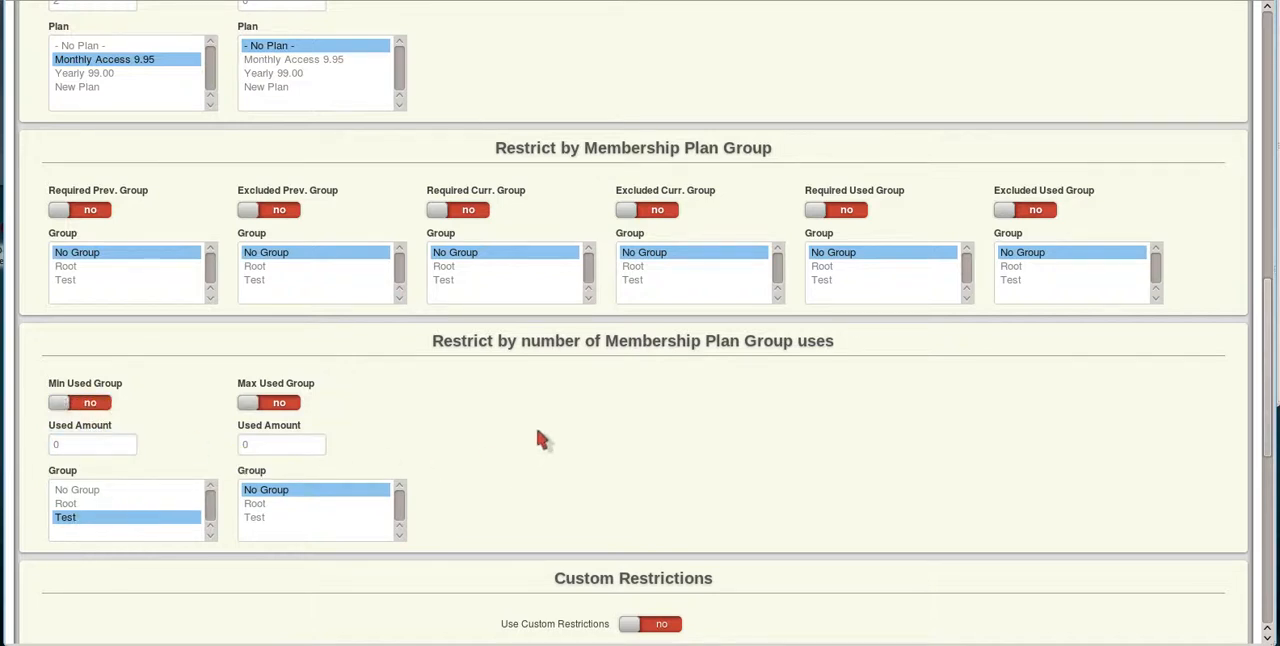
Copy the [[user_id]] variable from the User Account Related list into the Custom Restrictions text box.
{"action": "scroll", "coordinate": [536, 423], "scroll_direction": "down", "scroll_amount": 2}
{"action": "scroll", "coordinate": [403, 400], "scroll_direction": "down", "scroll_amount": 3}
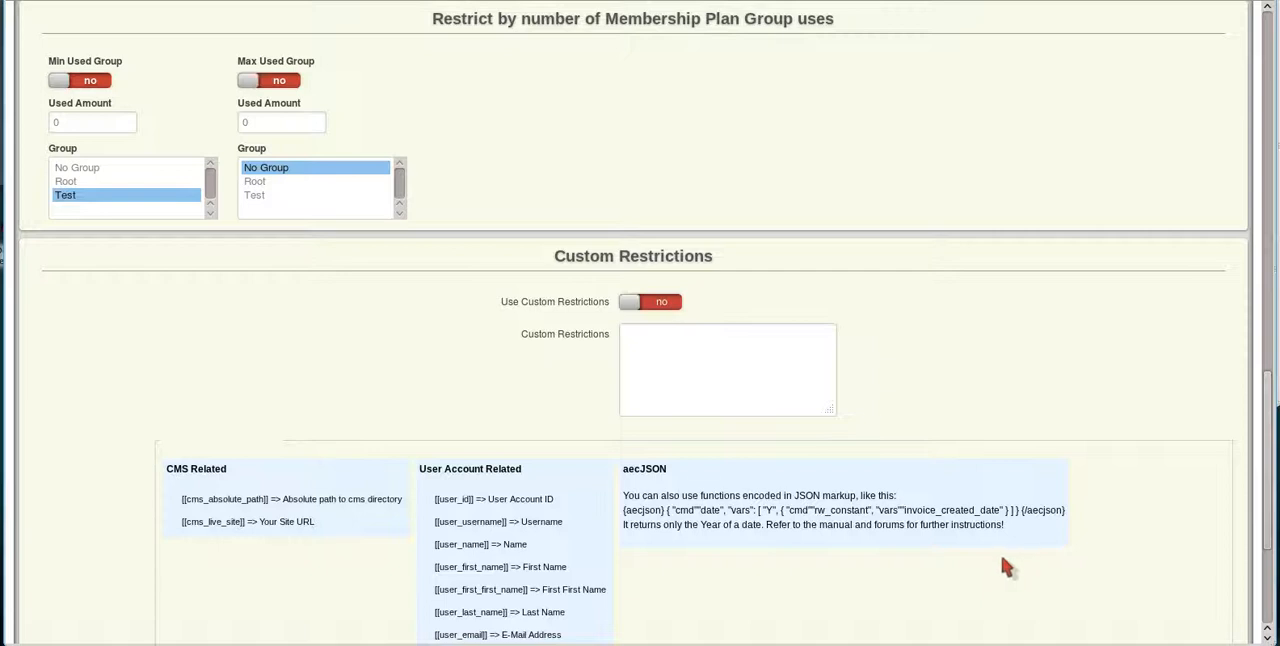
{"action": "scroll", "coordinate": [580, 465], "scroll_direction": "down", "scroll_amount": 3}
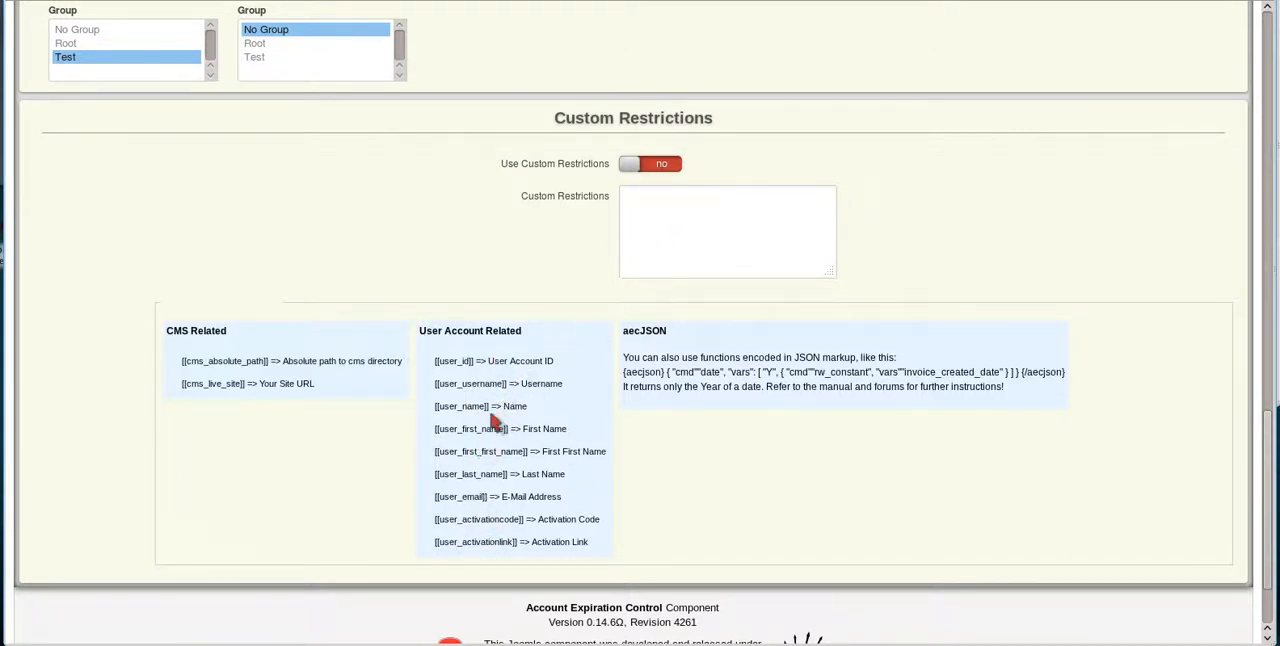
{"action": "left_click_drag", "start_coordinate": [475, 362], "coordinate": [422, 370]}
{"action": "key", "text": "ctrl+c"}
{"action": "left_click", "coordinate": [654, 224]}
{"action": "key", "text": "ctrl+v"}
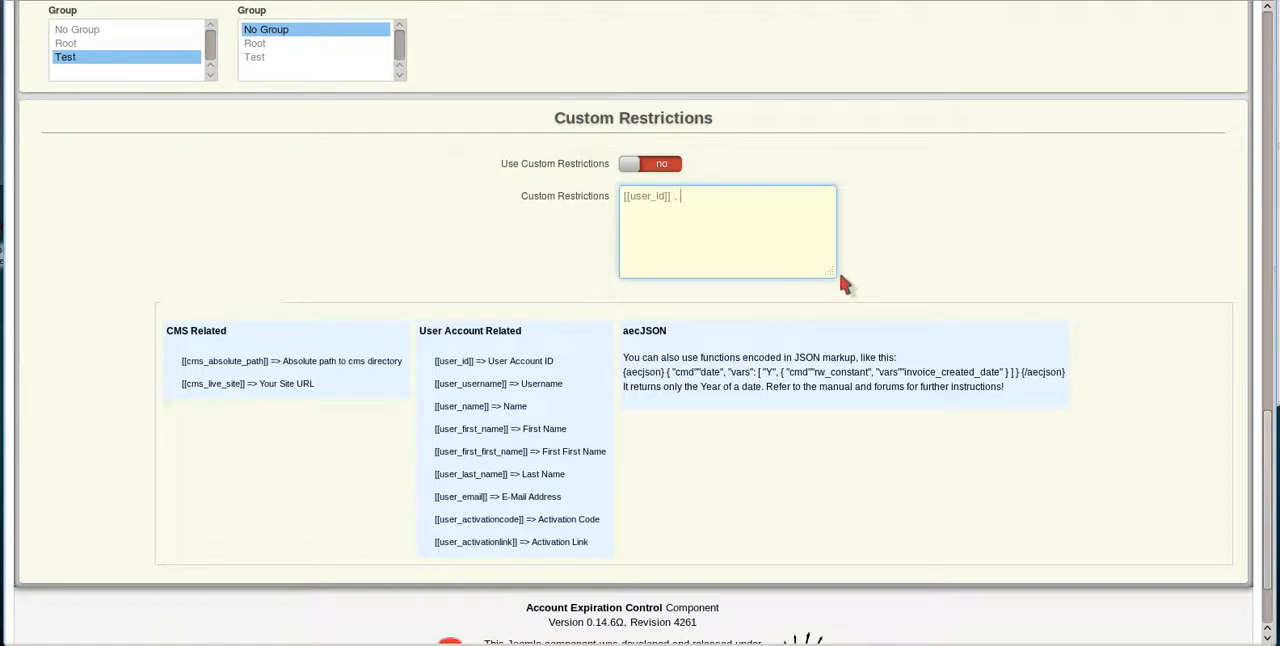
Complete the custom restriction as [[user_id]] <300 and enable the use of custom restrictions.
{"action": "type", "text": ", 300"}
{"action": "key", "text": "BackSpace"}
{"action": "key", "text": "BackSpace"}
{"action": "key", "text": "BackSpace"}
{"action": "key", "text": "BackSpace"}
{"action": "key", "text": "BackSpace"}
{"action": "type", "text": "<300"}
{"action": "left_click", "coordinate": [666, 164]}
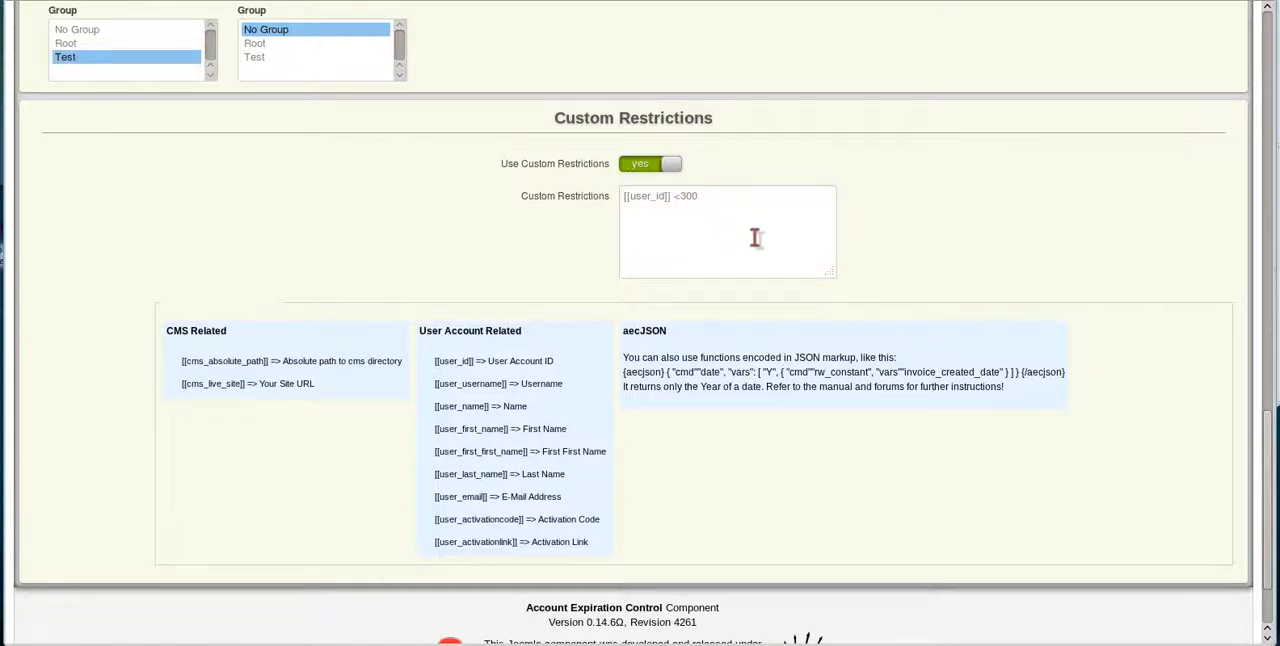
Apply the restriction changes to the membership plan, keeping it open for editing.
{"action": "scroll", "coordinate": [895, 292], "scroll_direction": "up", "scroll_amount": 2}
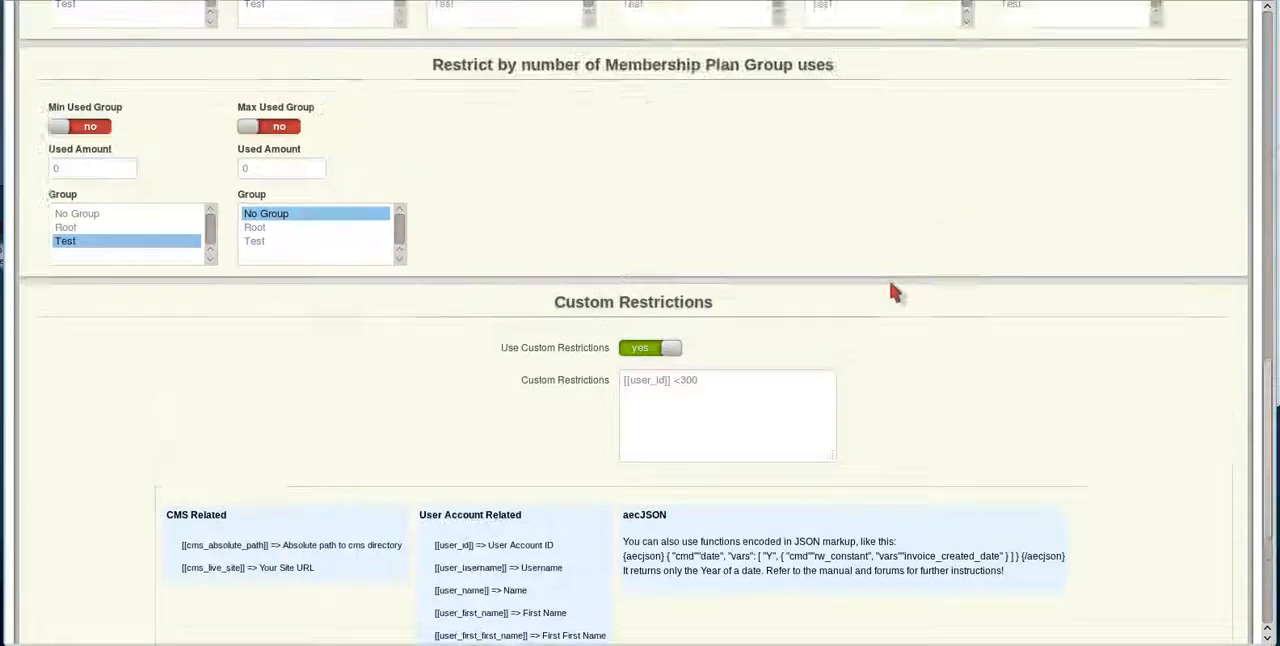
{"action": "scroll", "coordinate": [895, 292], "scroll_direction": "up", "scroll_amount": 3}
{"action": "scroll", "coordinate": [895, 292], "scroll_direction": "up", "scroll_amount": 8}
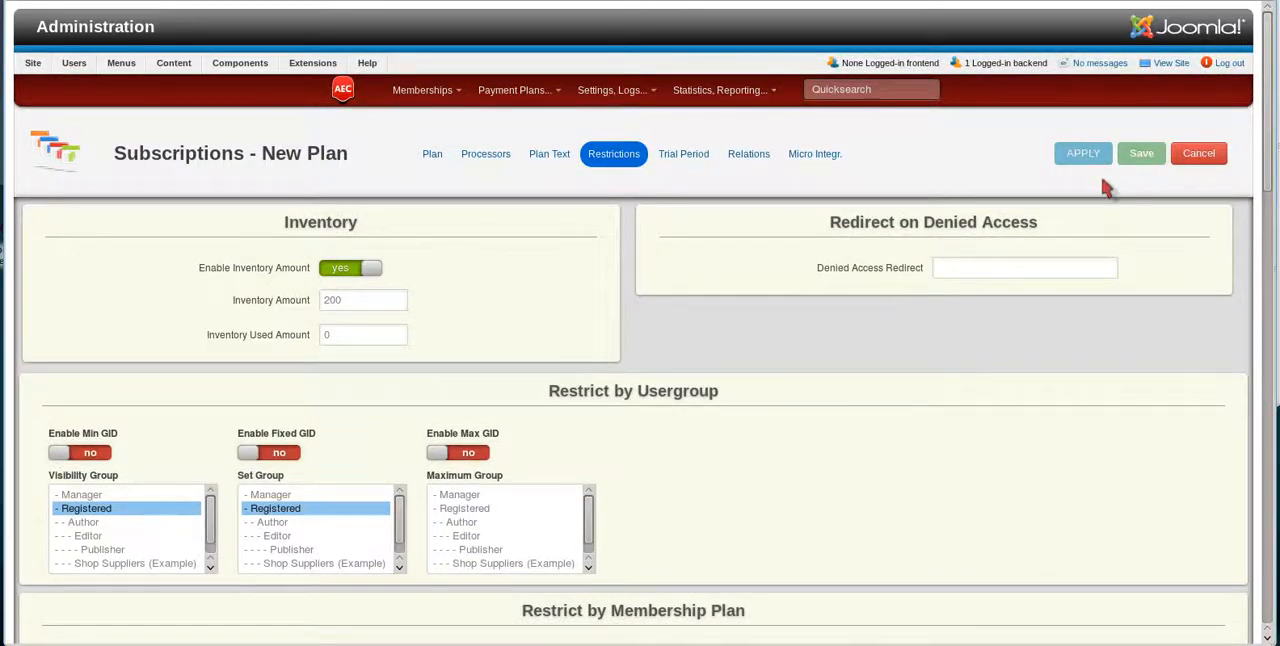
{"action": "left_click", "coordinate": [1086, 158]}
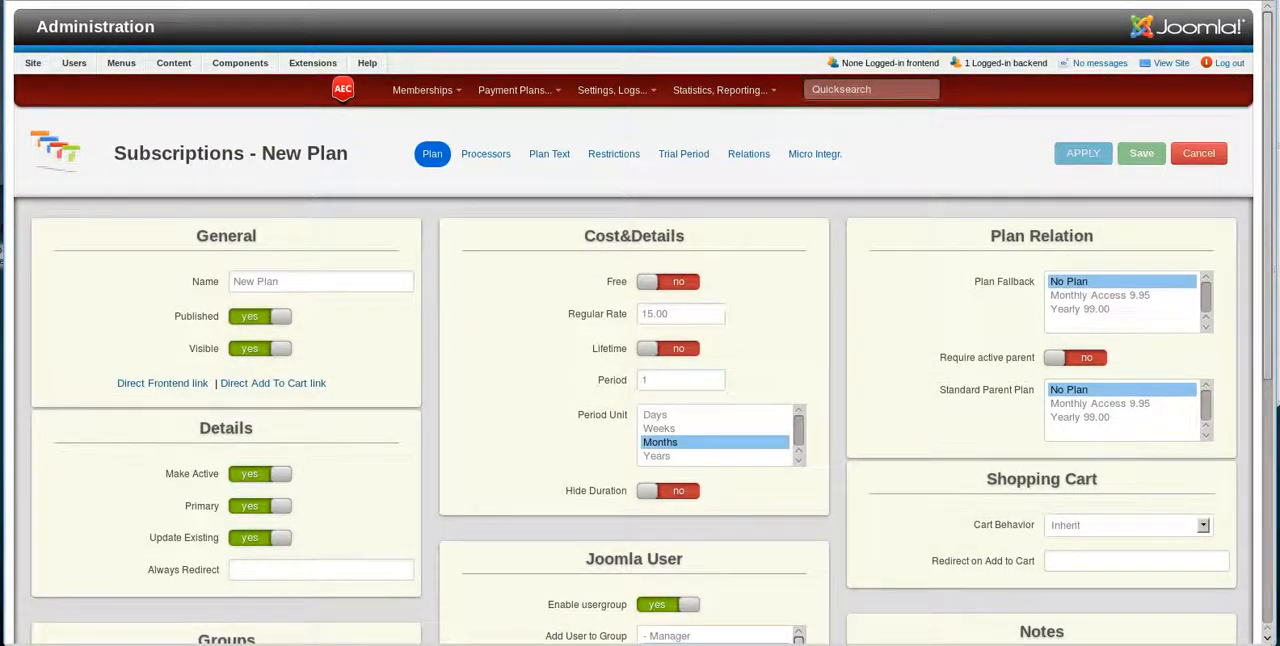
{"action": "right_click", "coordinate": [1128, 643]}
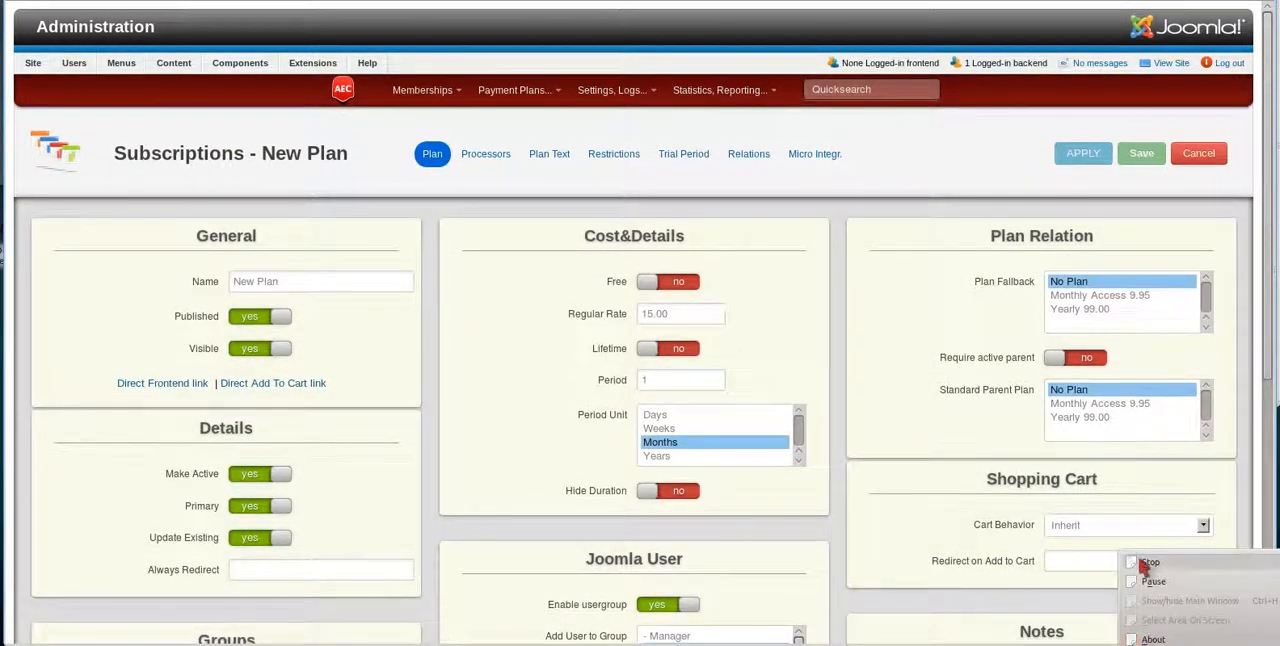